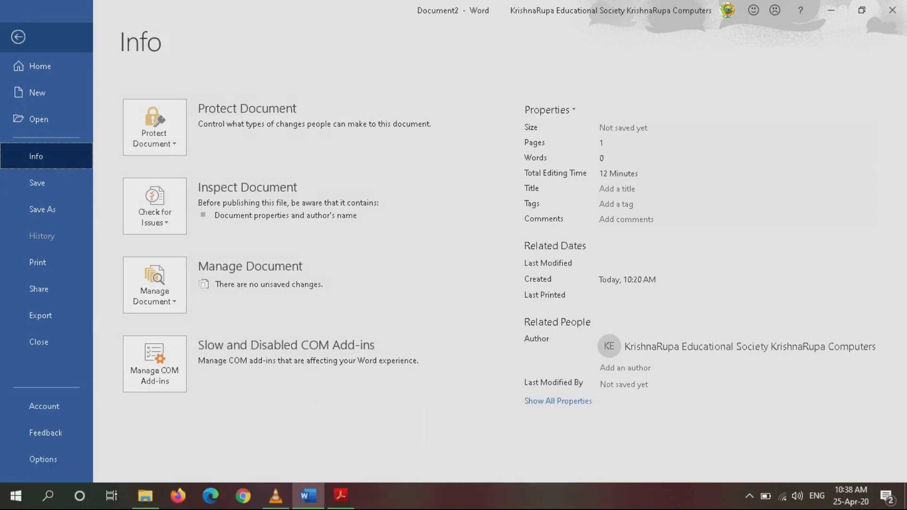
Leave File > Info and reopen the File backstage on its Home start page
key(Escape)
key(alt+f)
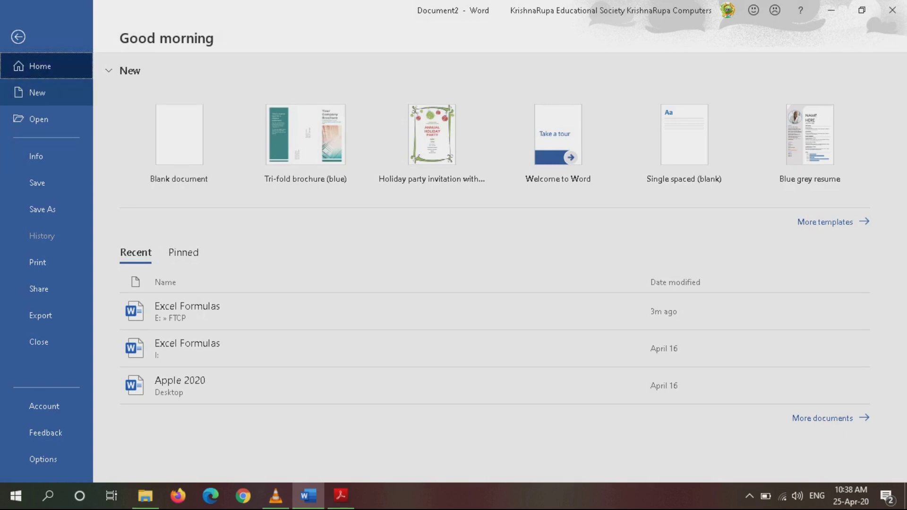
Browse the New template gallery and Open's recent documents, ending on the Info page
click(38, 93)
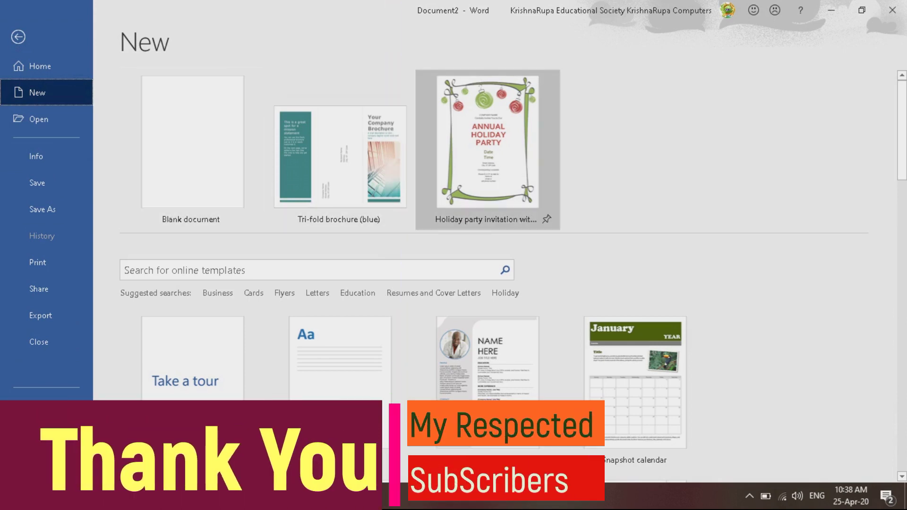
click(39, 119)
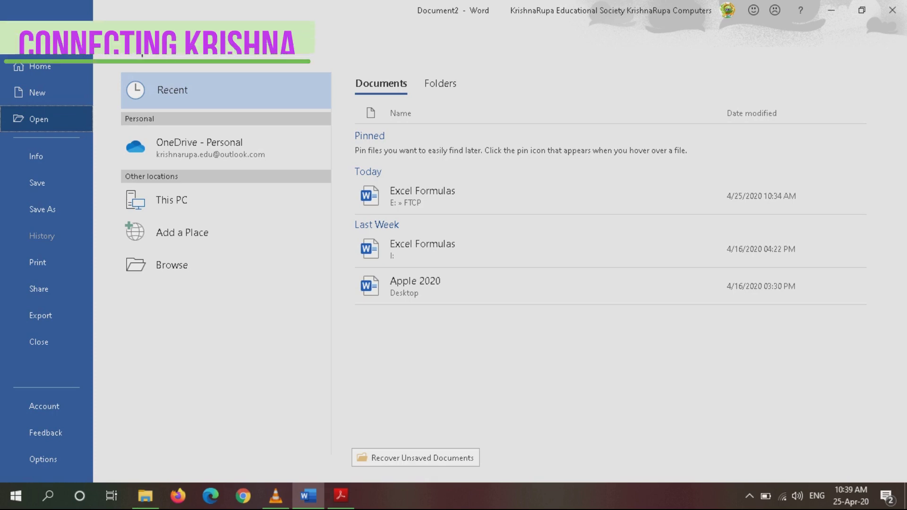
click(36, 156)
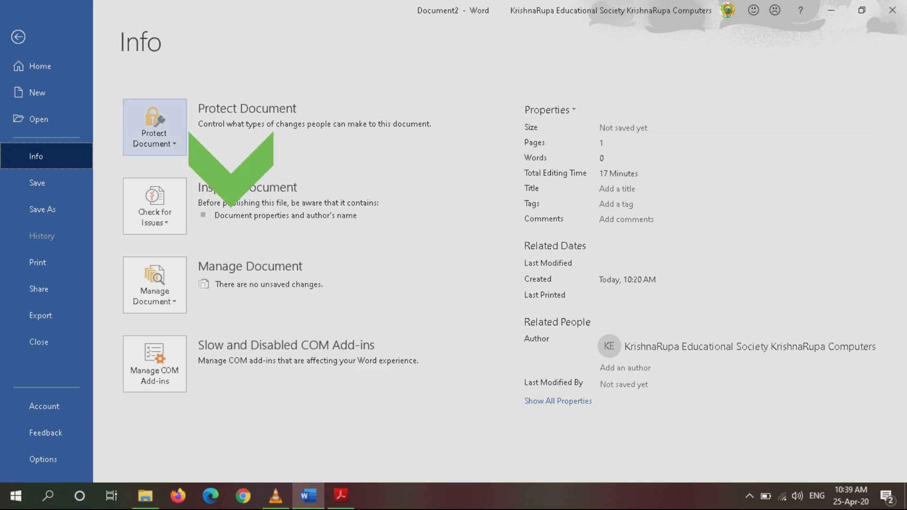
Step through the Protect Document menu options and choose Encrypt with Password
click(154, 126)
key(Down)
key(Down)
key(Down)
key(Down)
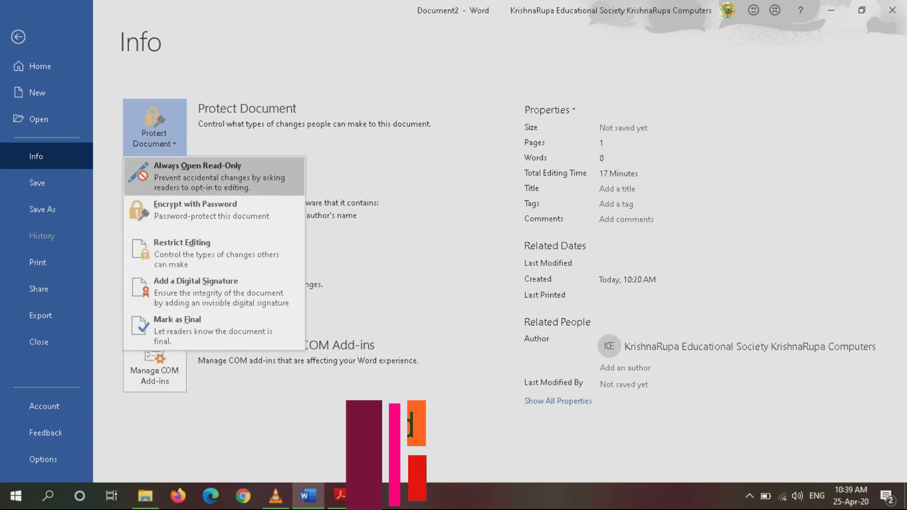
key(Down)
key(Up)
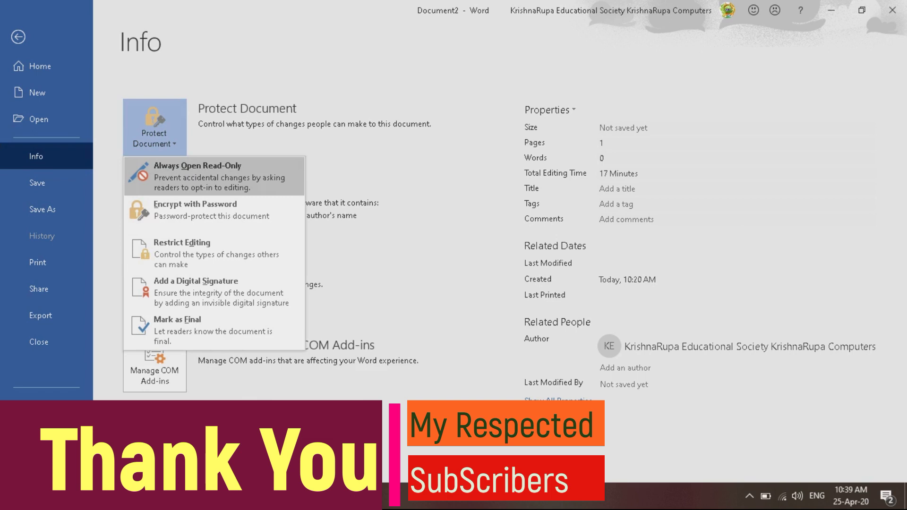
key(Down)
key(Down)
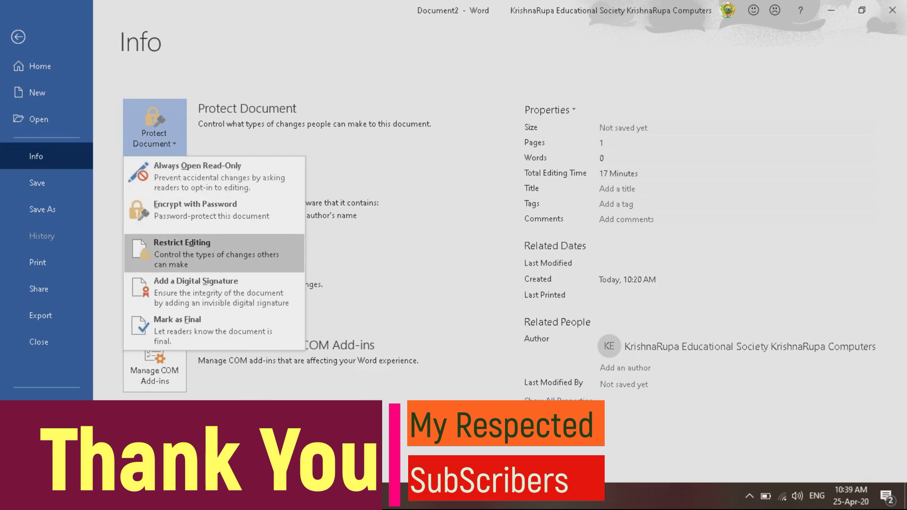
key(Down)
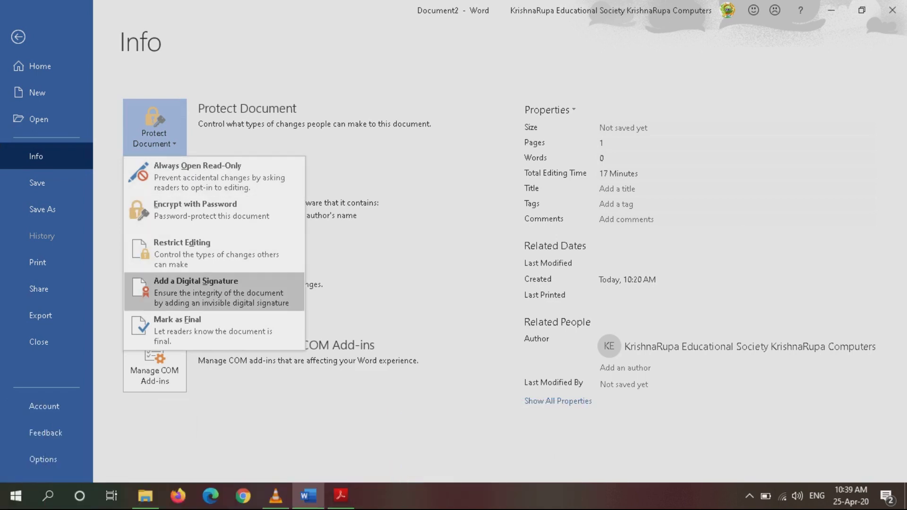
key(Down)
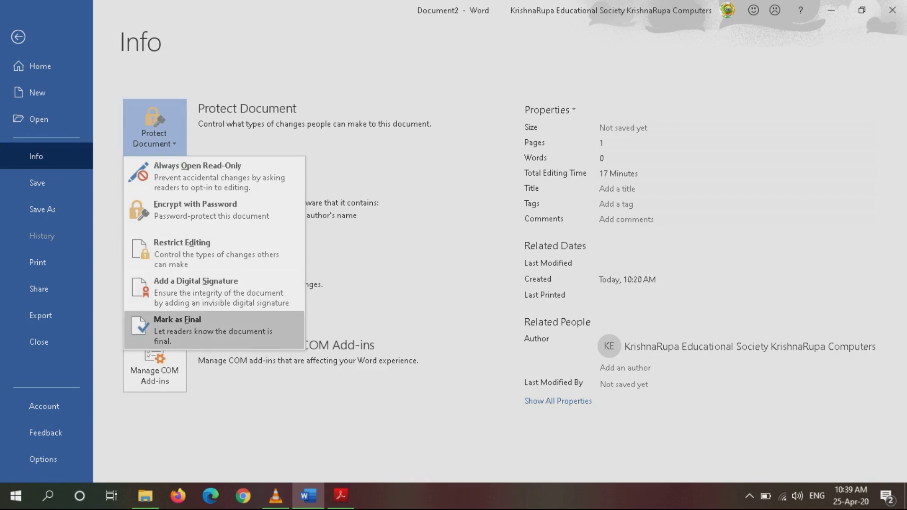
key(Up)
key(Up)
key(Up)
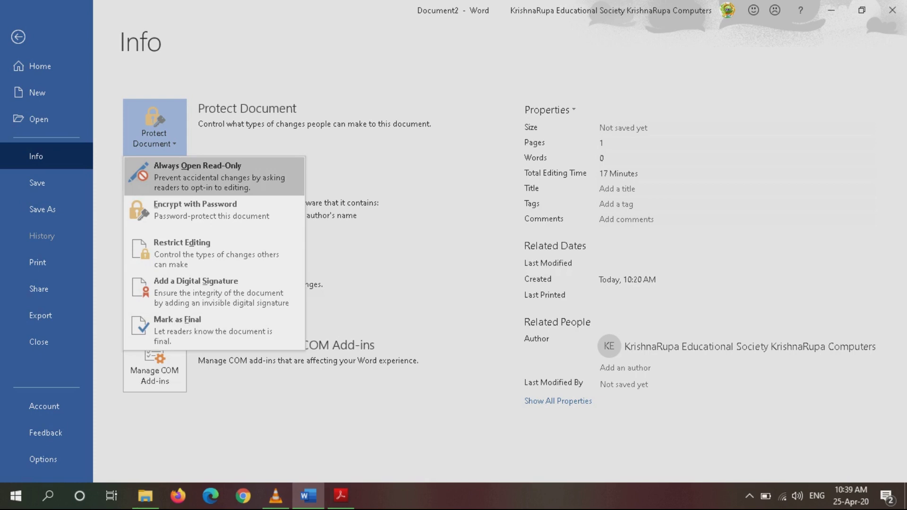
key(Up)
key(Up)
key(Up)
key(Up)
key(Up)
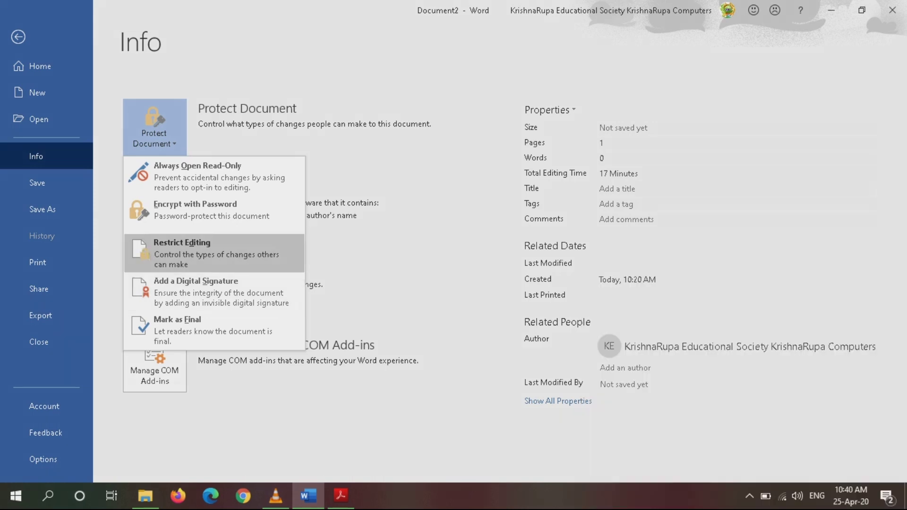
key(Return)
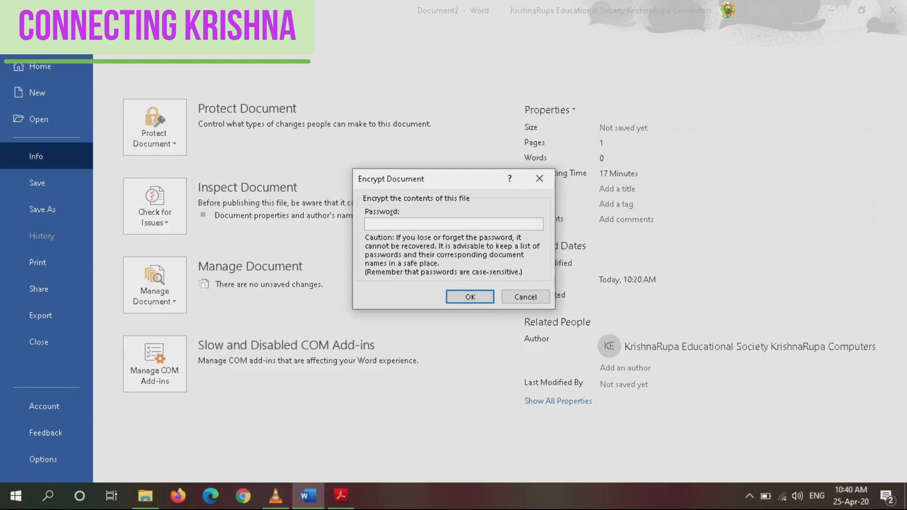
Encrypt the document with an open password, entered and confirmed, and bring up Save As
key(Return)
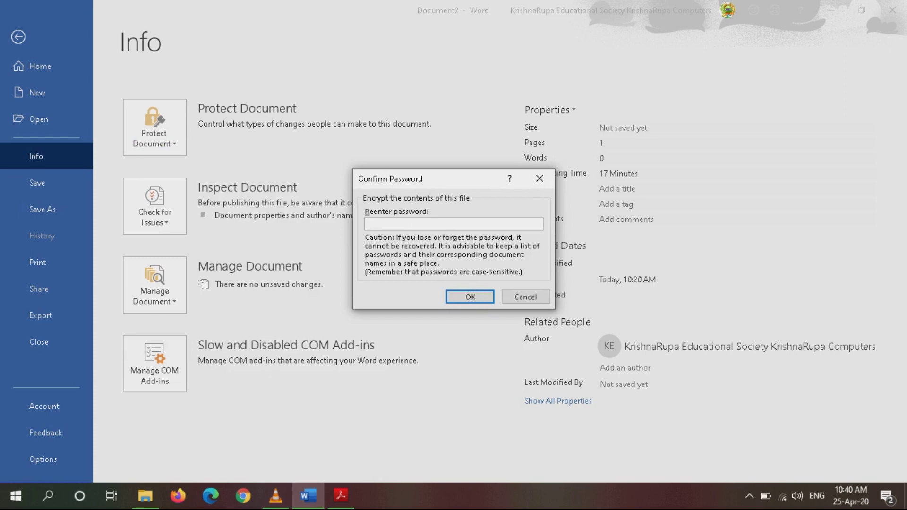
key(Return)
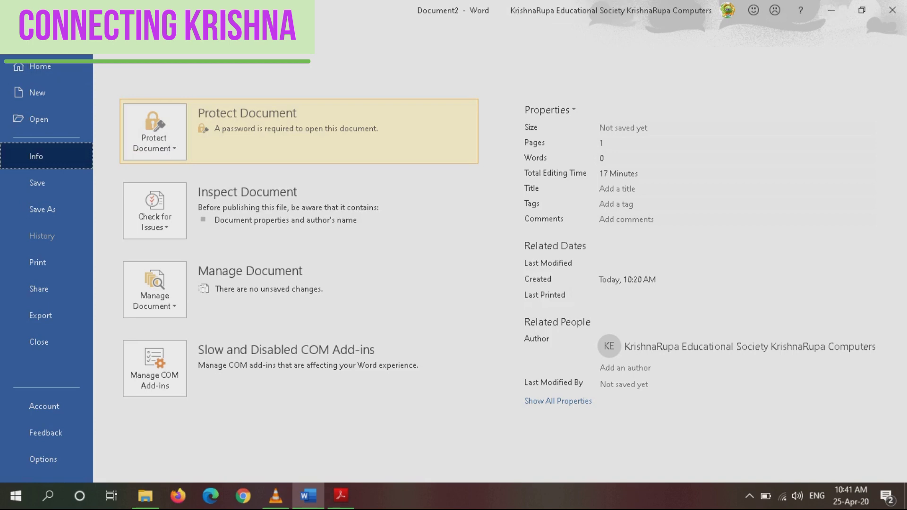
click(37, 183)
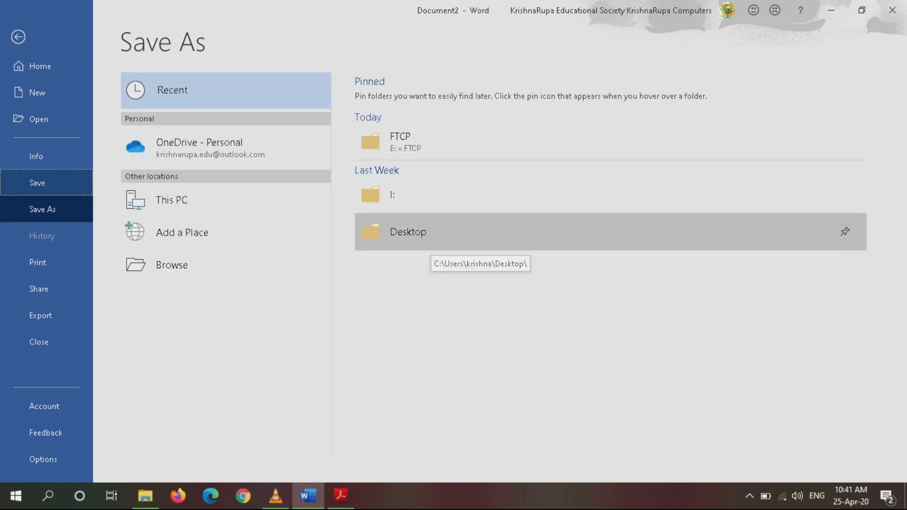
Open the This PC save dialog and name the file 'Connecting Krishna Doc'
click(171, 200)
click(407, 232)
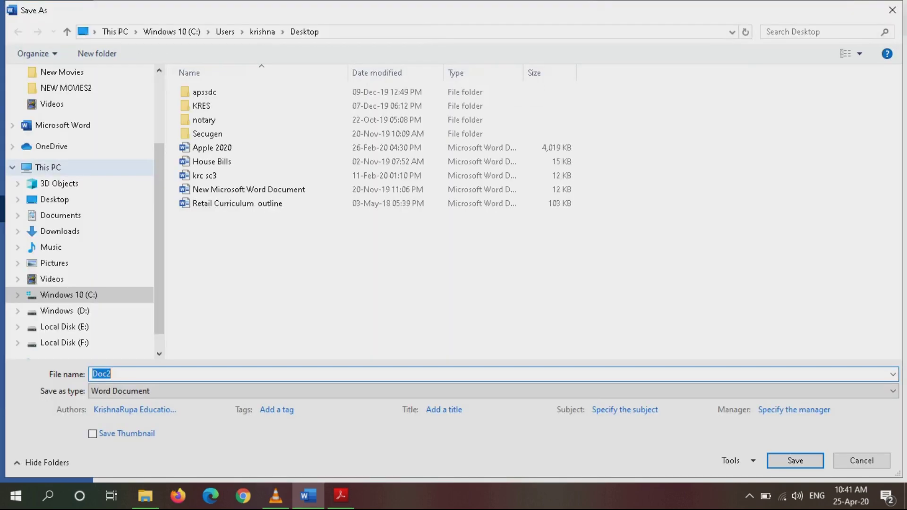
click(60, 231)
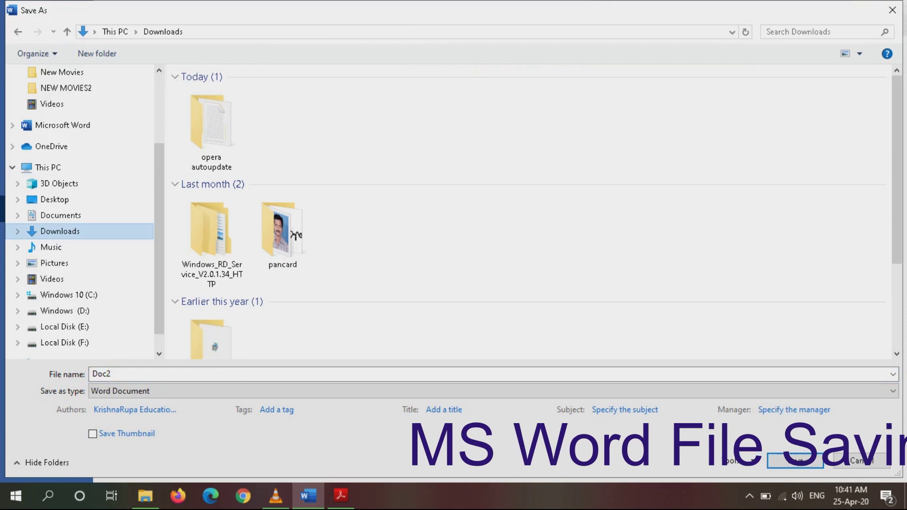
key(BackSpace)
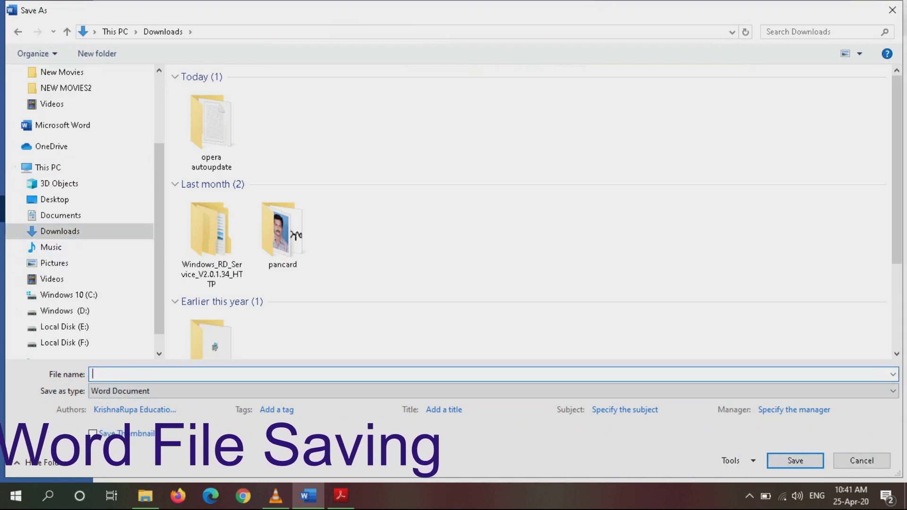
text(Connecting Krishna Doc)
Keep Word Document format, save to the Desktop with a thumbnail
key(Tab)
key(alt+Down)
key(Down)
key(Down)
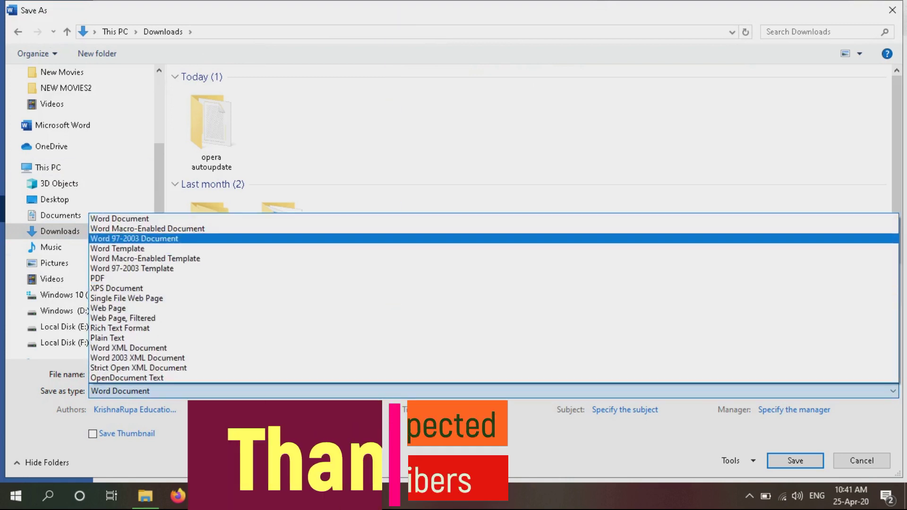
key(Up)
key(Up)
key(Return)
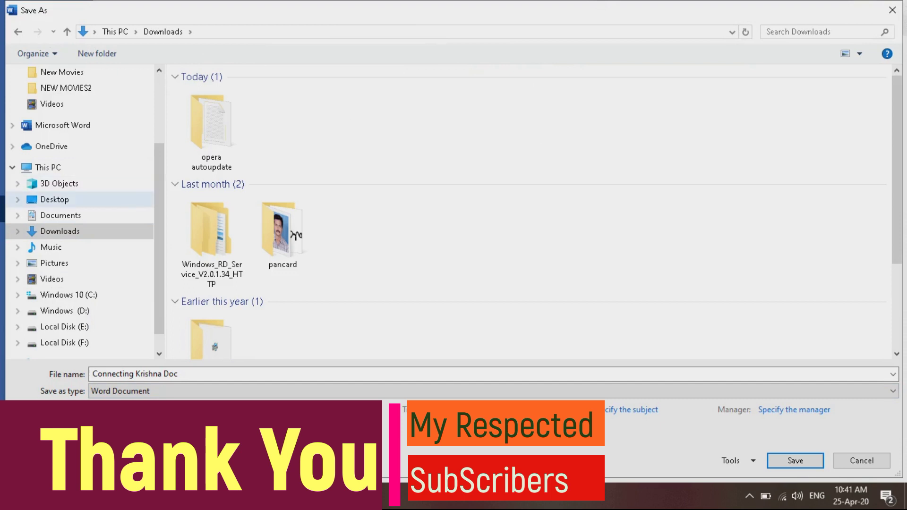
click(54, 199)
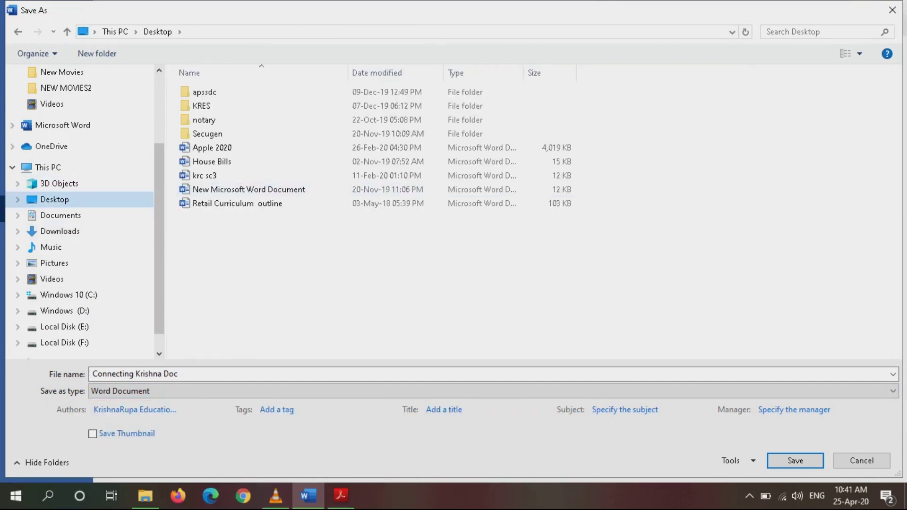
click(92, 434)
click(795, 460)
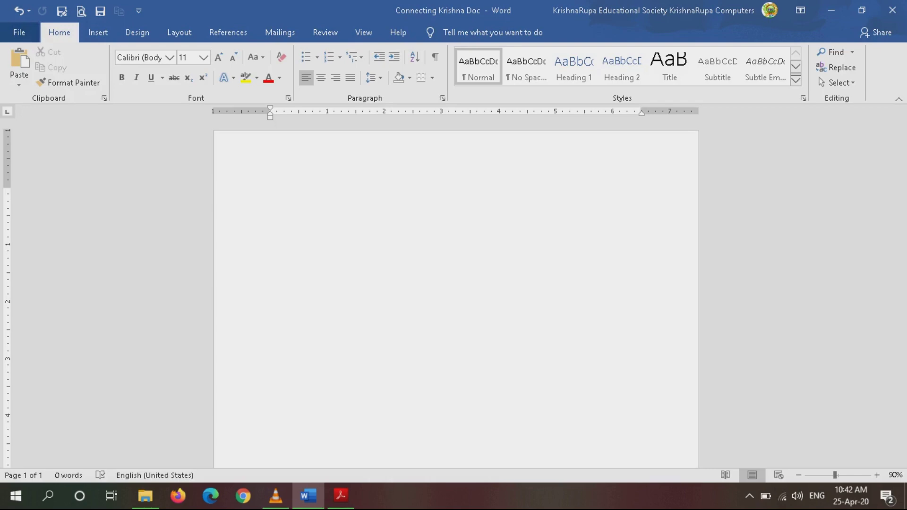
Browse the Documents and Desktop folders with files shown as large icons
click(19, 32)
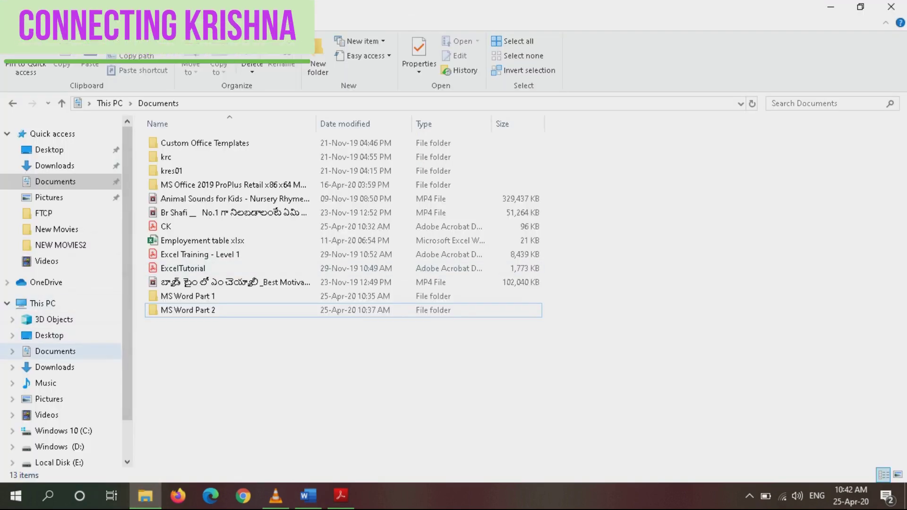
click(55, 351)
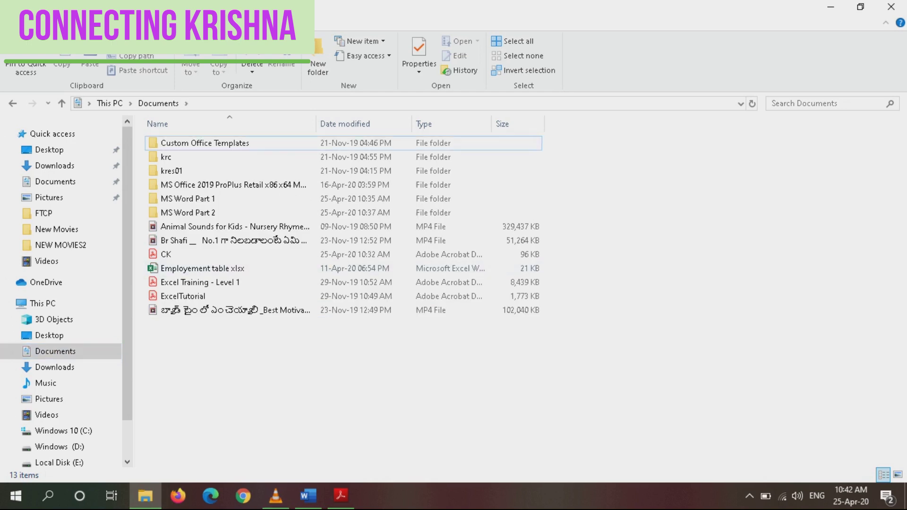
click(897, 474)
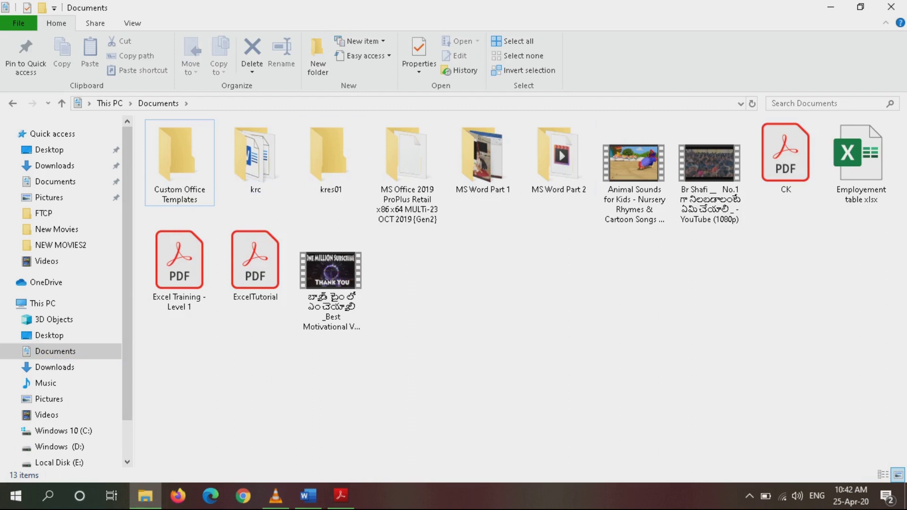
click(49, 335)
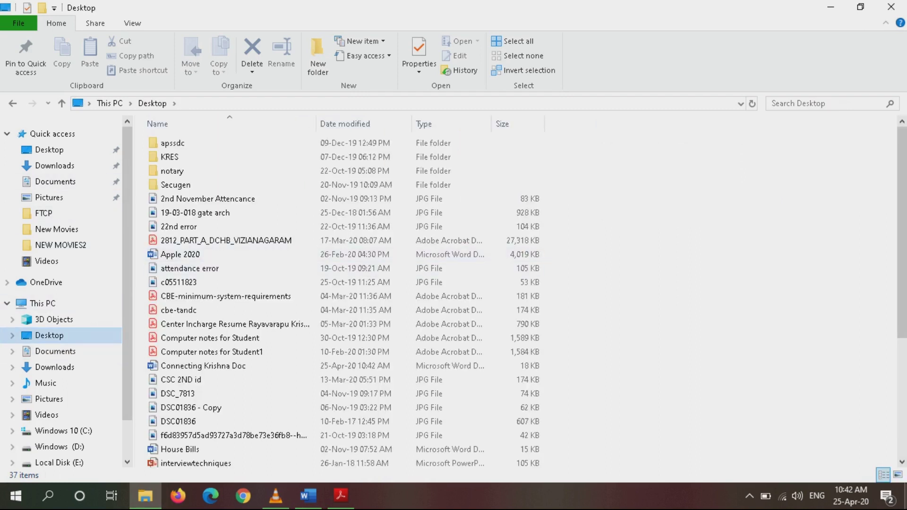
click(897, 474)
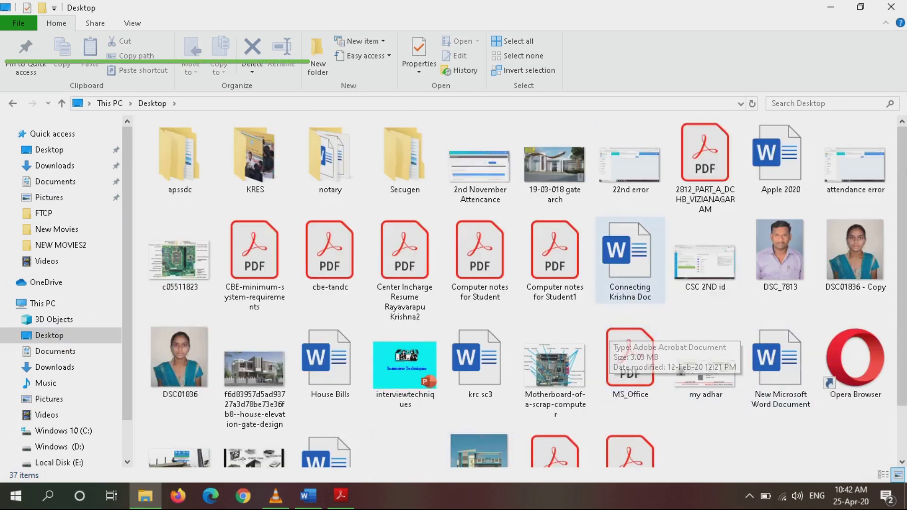
Close the open document and open Connecting Krishna Doc from the Desktop
click(630, 260)
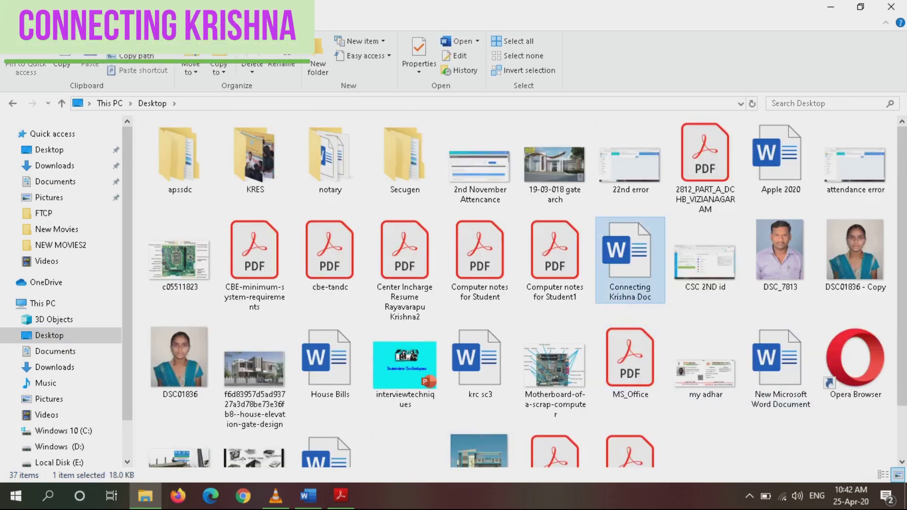
right_click(630, 259)
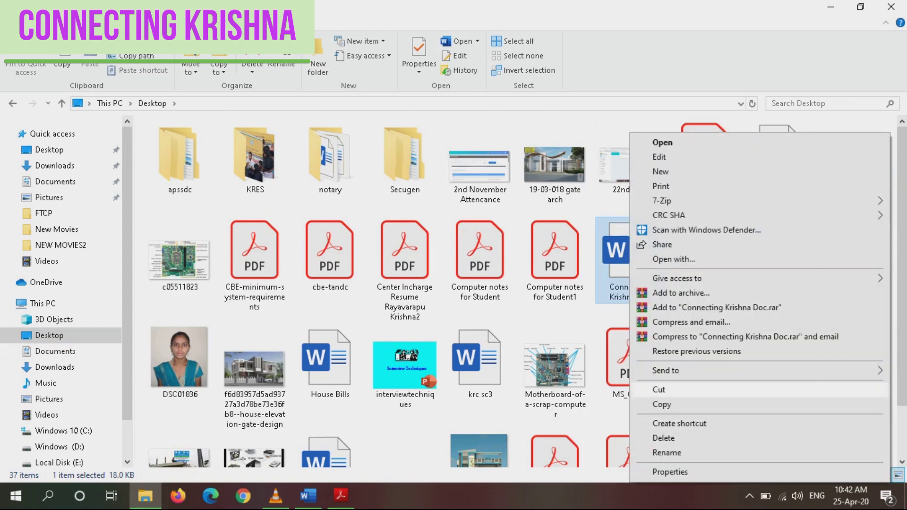
key(Escape)
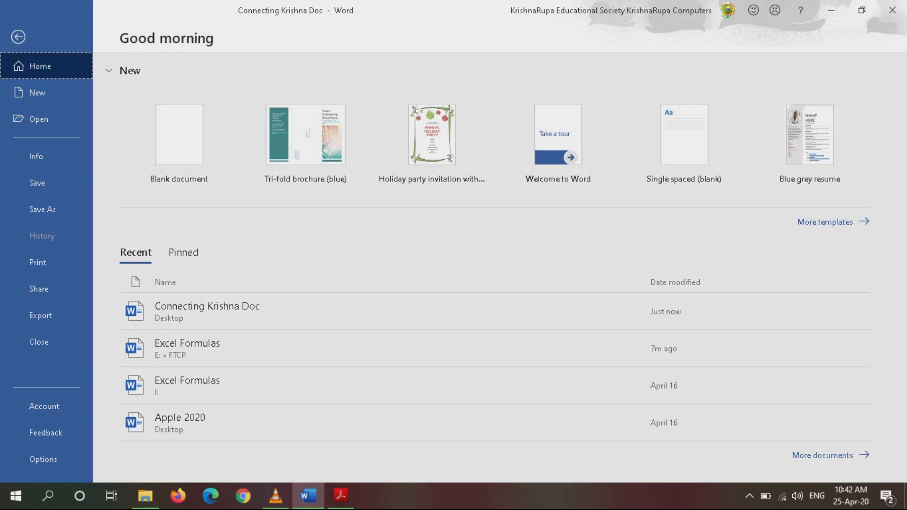
click(892, 10)
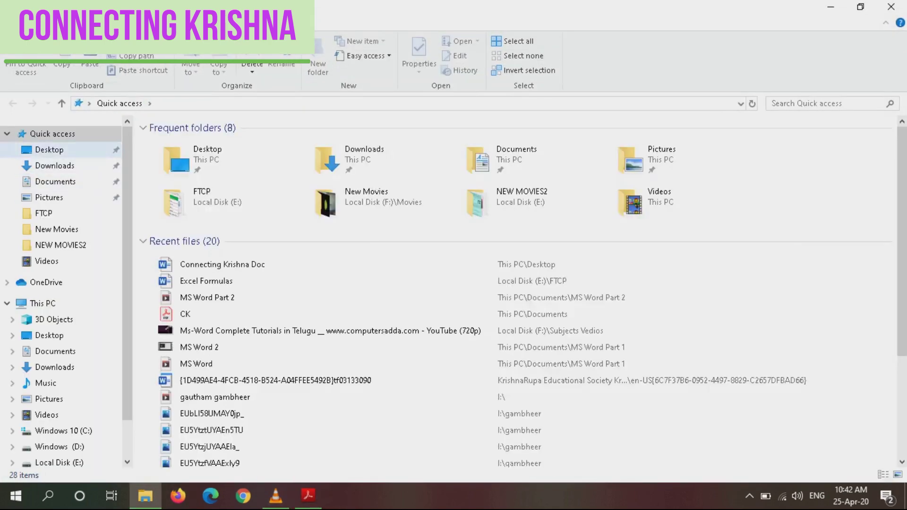
click(50, 150)
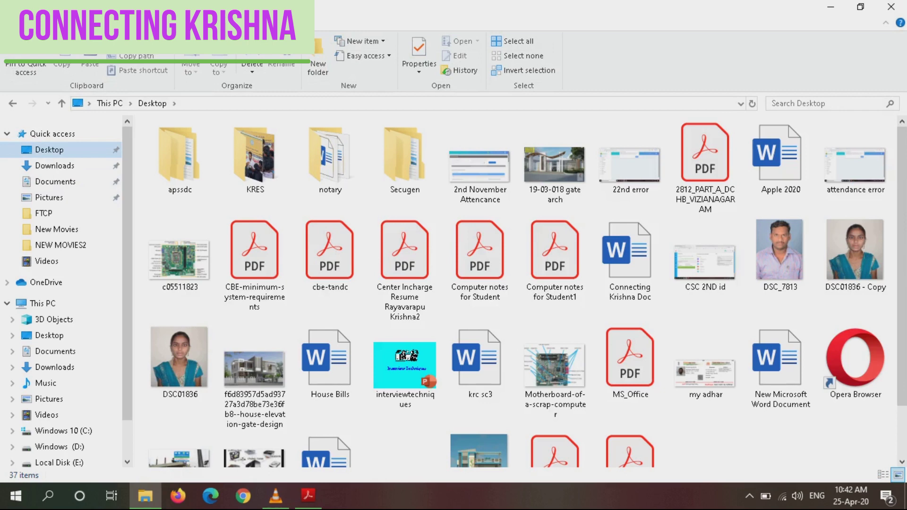
double_click(630, 259)
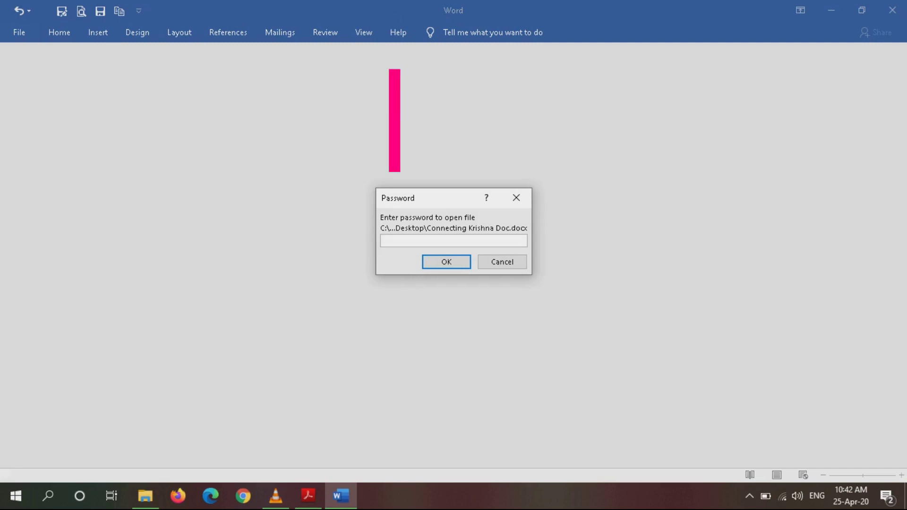
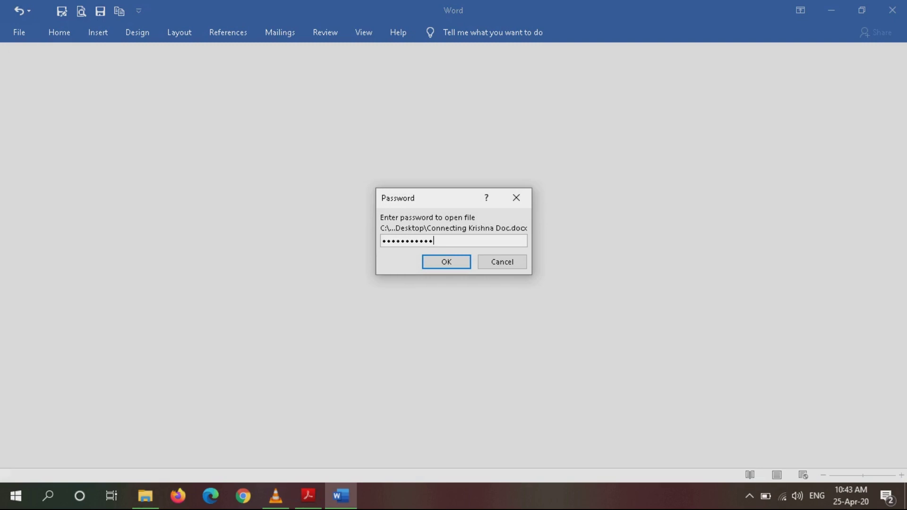
Open Connecting Krishna Doc with its password and view its Info page
key(Return)
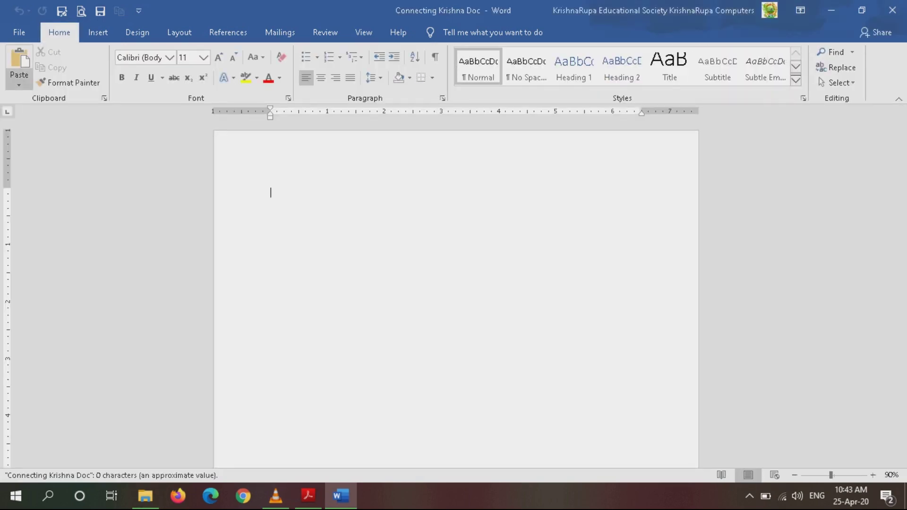
click(19, 32)
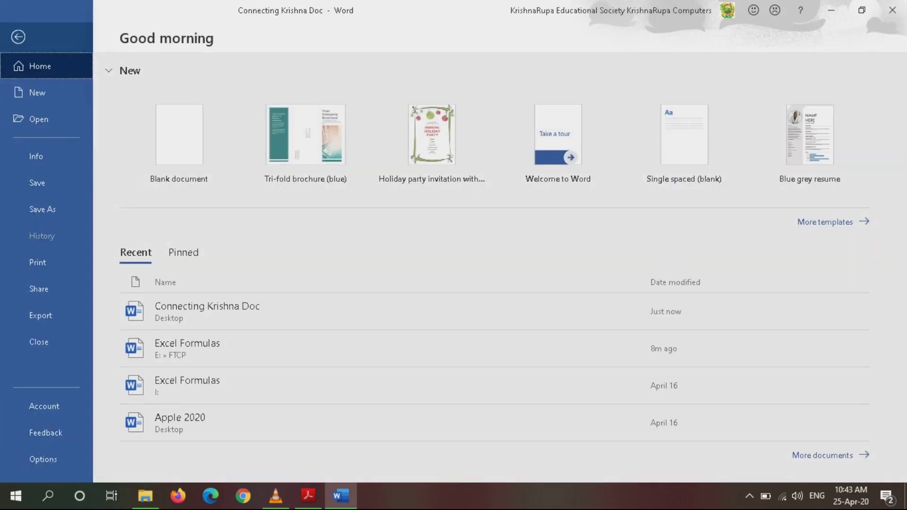
click(36, 155)
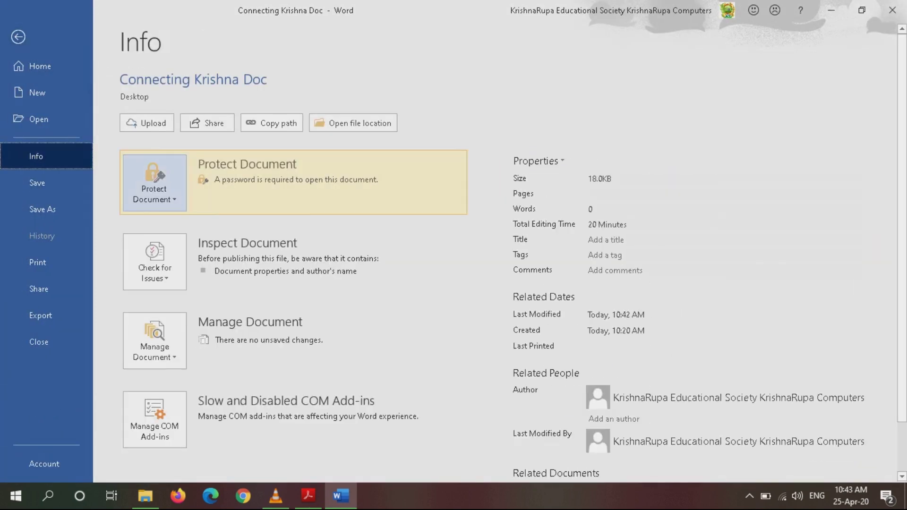
Clear the Encrypt with Password field to remove the document's open password
click(155, 184)
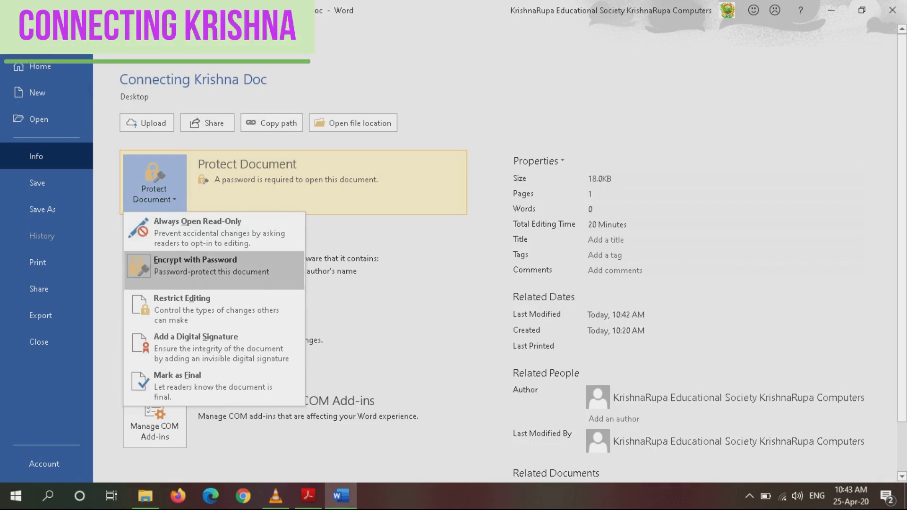
click(213, 266)
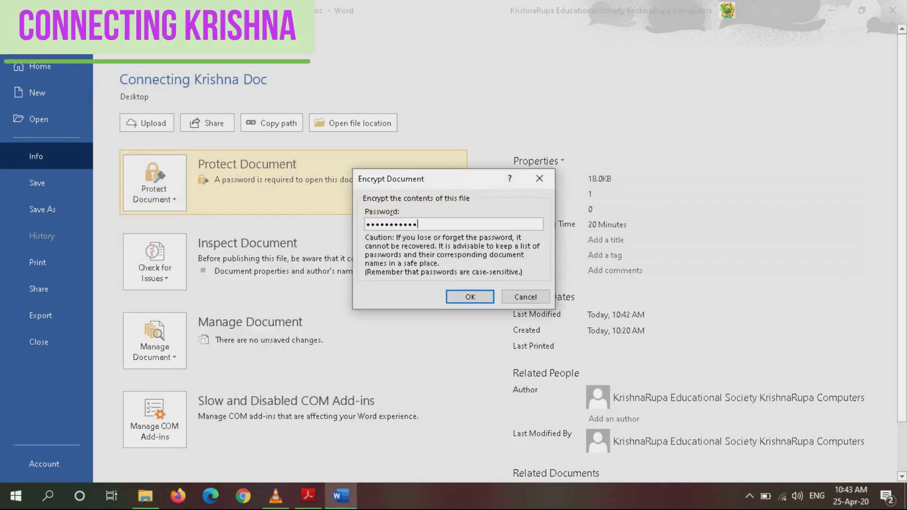
key(BackSpace)
key(BackSpace)
key(BackSpace)
key(BackSpace)
key(BackSpace)
key(BackSpace)
key(BackSpace)
key(BackSpace)
key(BackSpace)
key(BackSpace)
key(BackSpace)
key(Return)
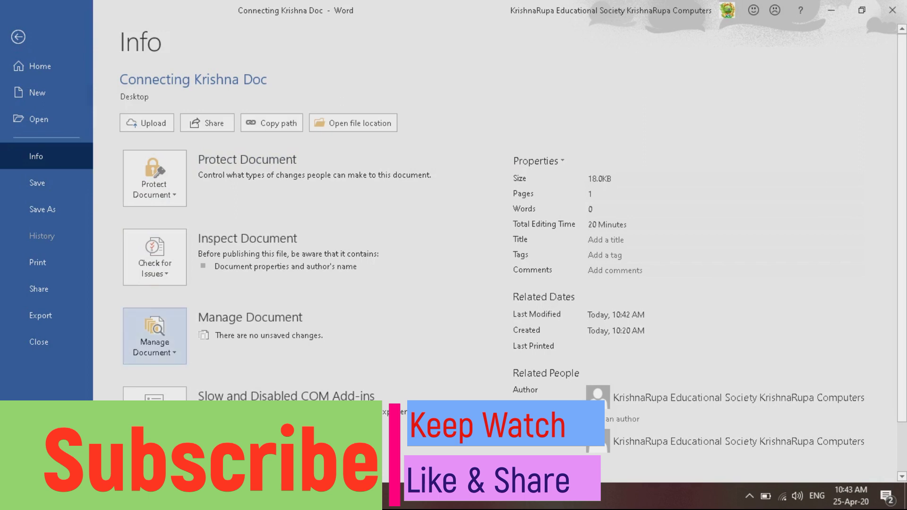
click(154, 337)
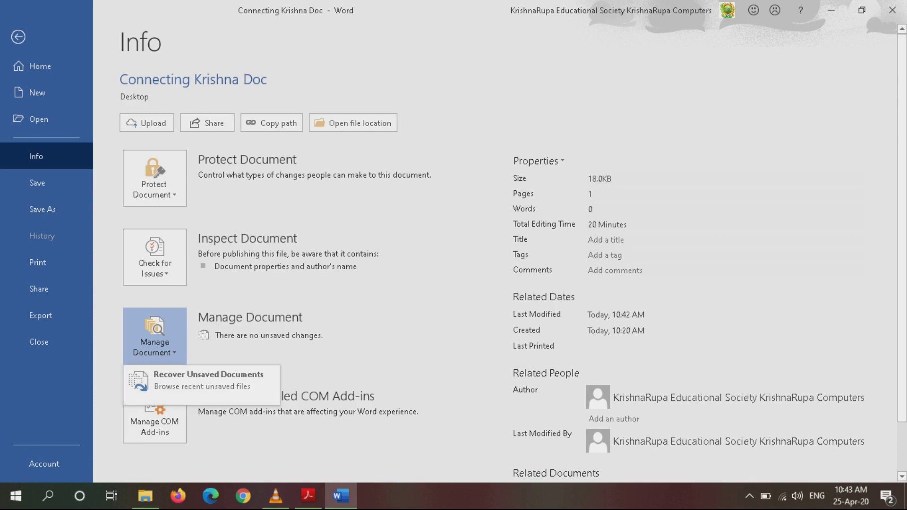
click(155, 257)
click(155, 258)
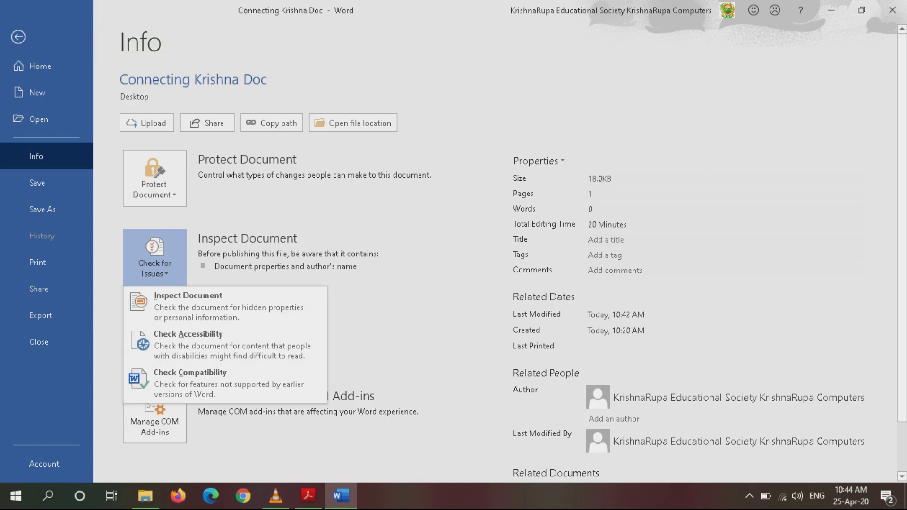
key(Escape)
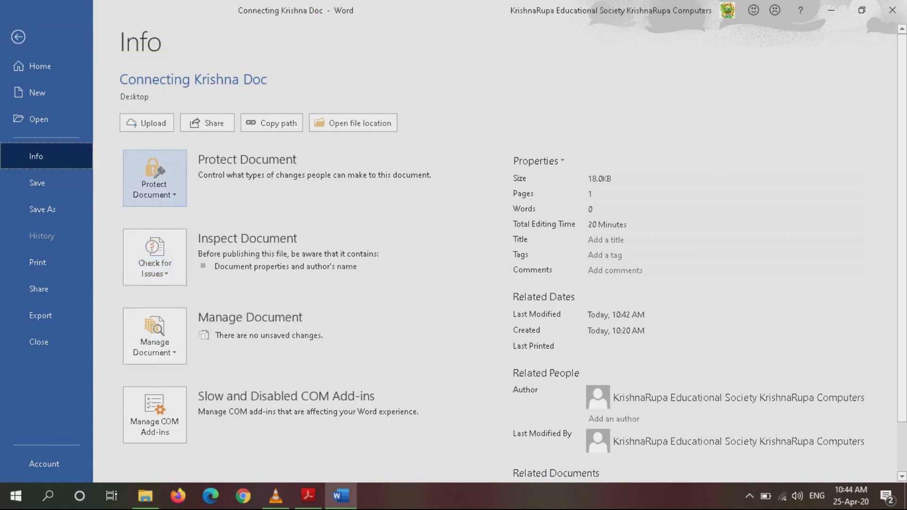
click(154, 179)
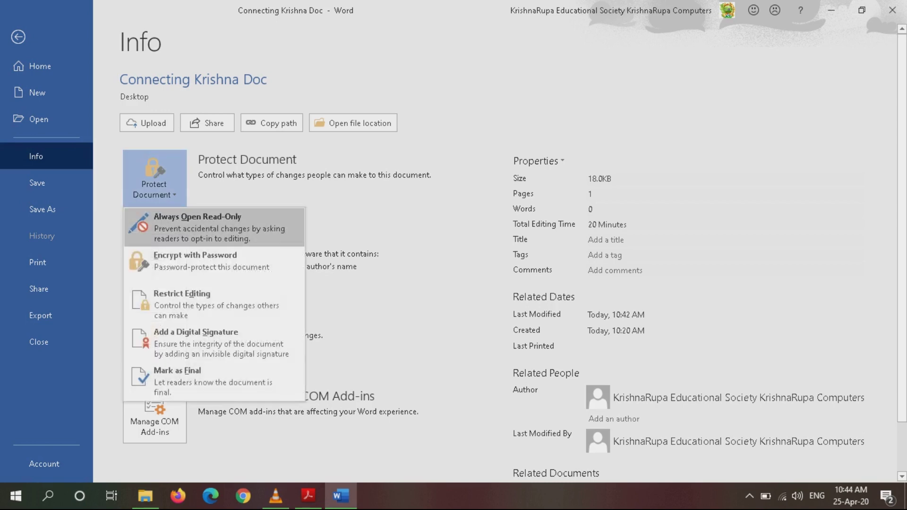
Open Restrict Editing, limiting formatting and allowing only read-only editing
key(Down)
key(Down)
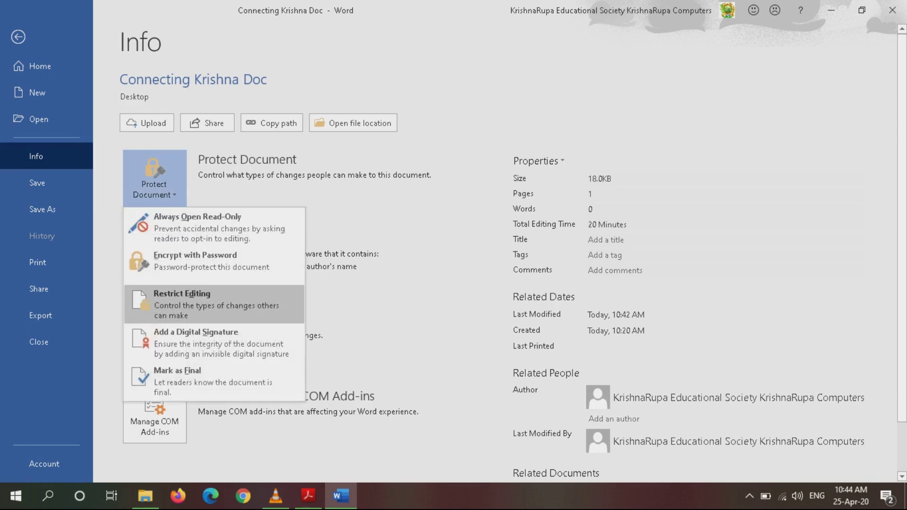
key(Return)
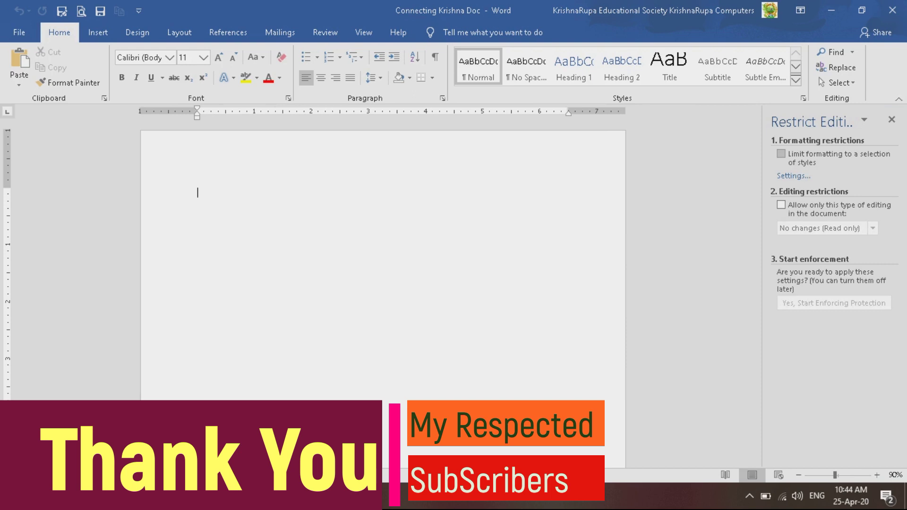
click(781, 154)
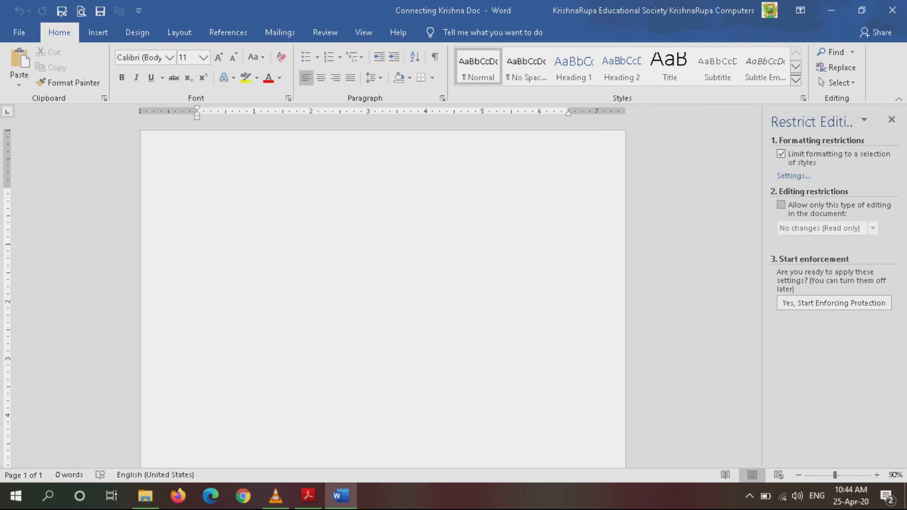
click(781, 204)
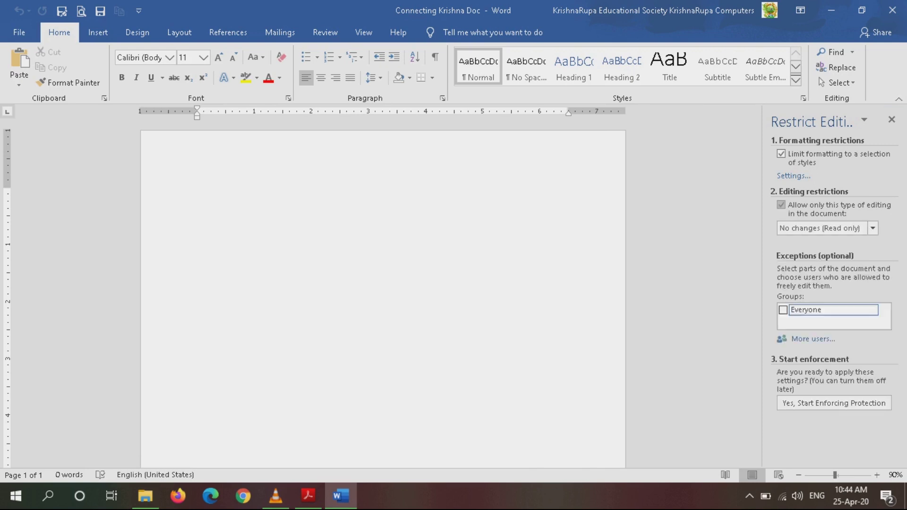
Add an Everyone editing exception and start enforcing protection
click(872, 310)
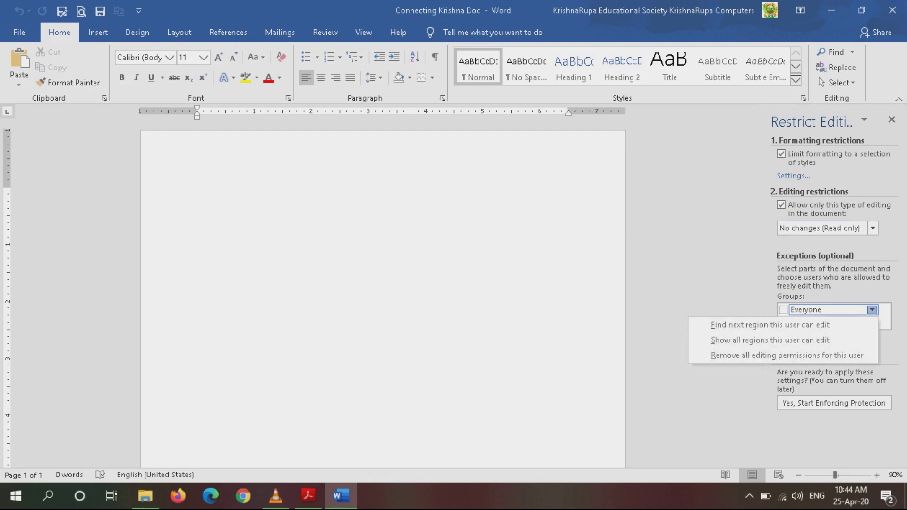
key(Escape)
key(space)
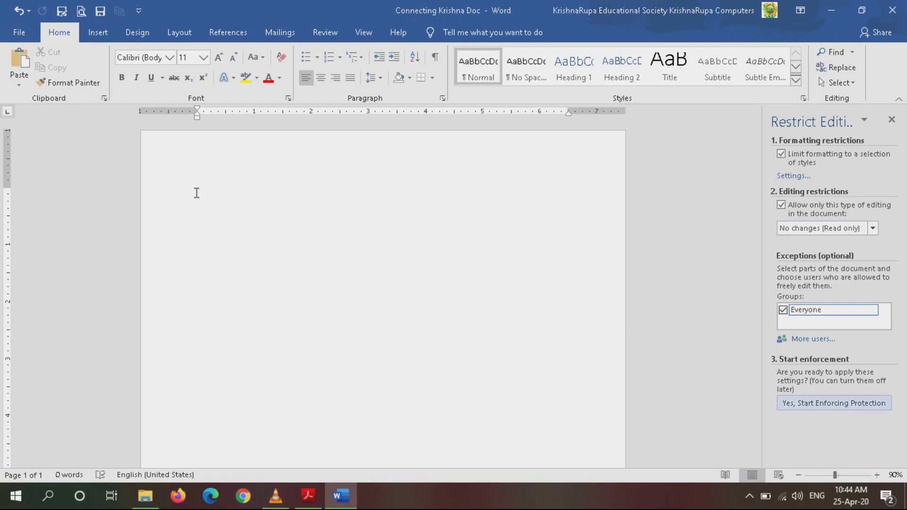
key(space)
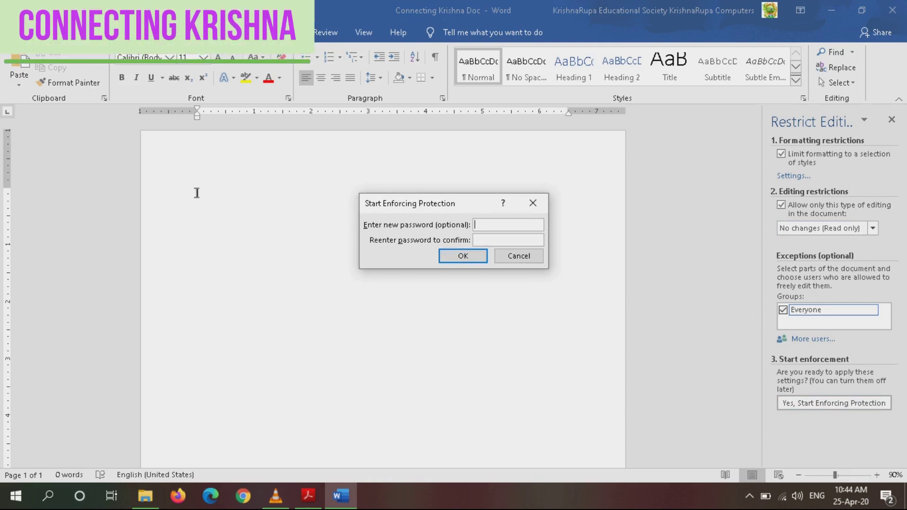
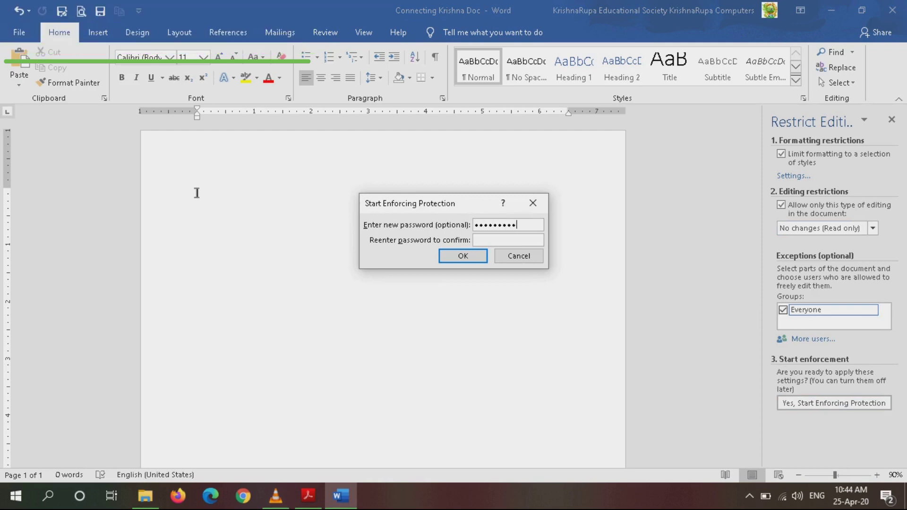
Enforce editing protection with a password, entered twice, and return to the File backstage
key(Tab)
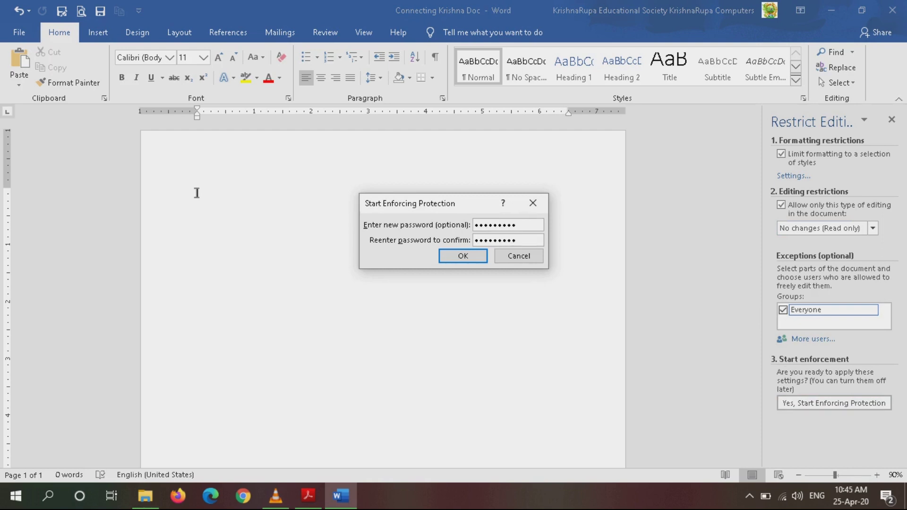
key(Return)
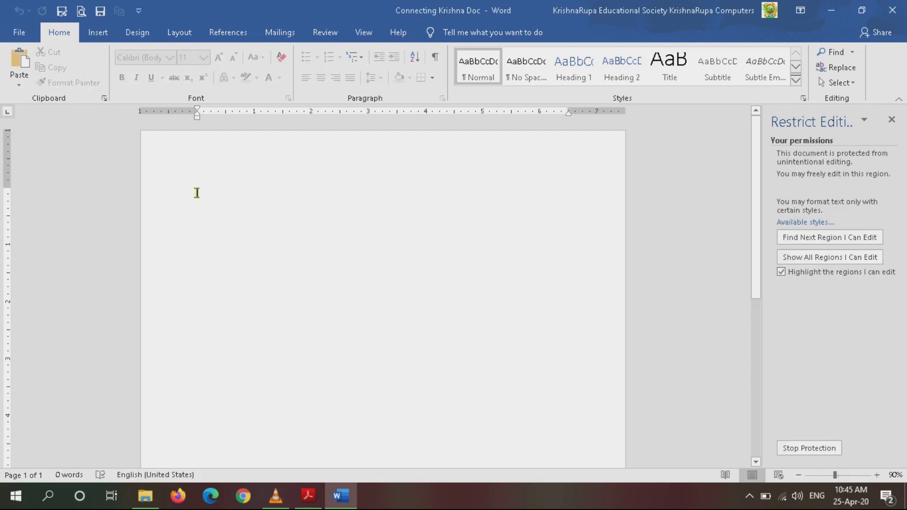
click(19, 32)
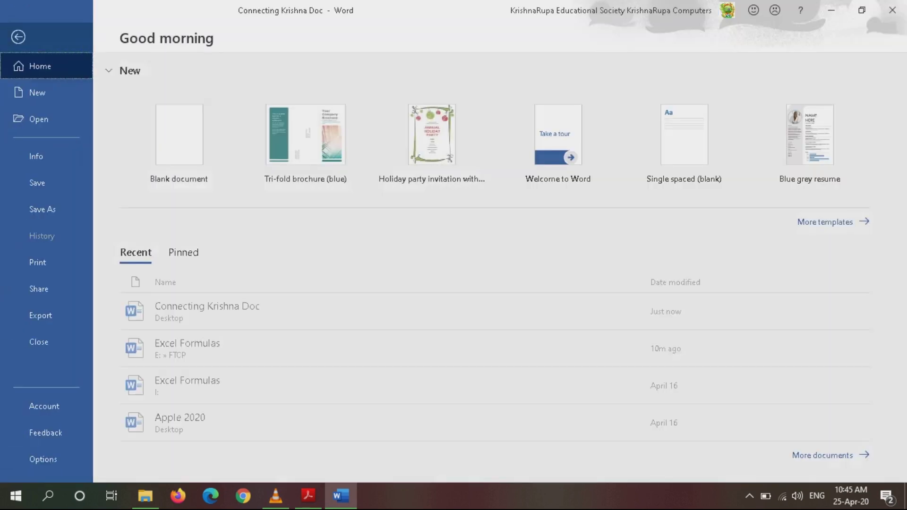
Save the changes to Connecting Krishna Doc while closing it, then reopen it
click(36, 156)
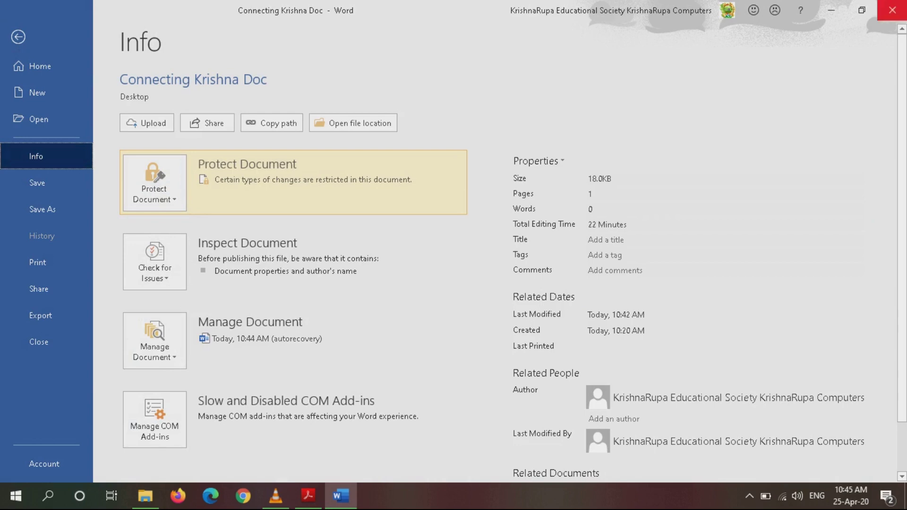
click(891, 10)
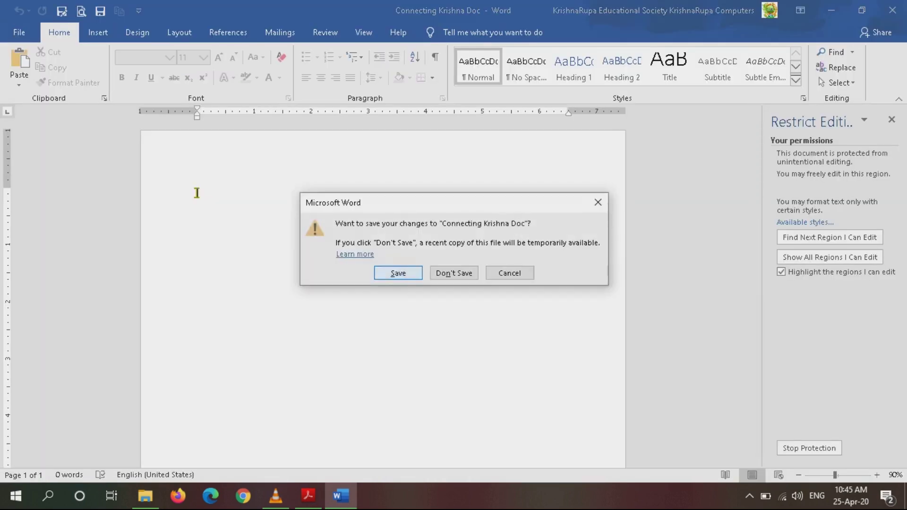
key(Return)
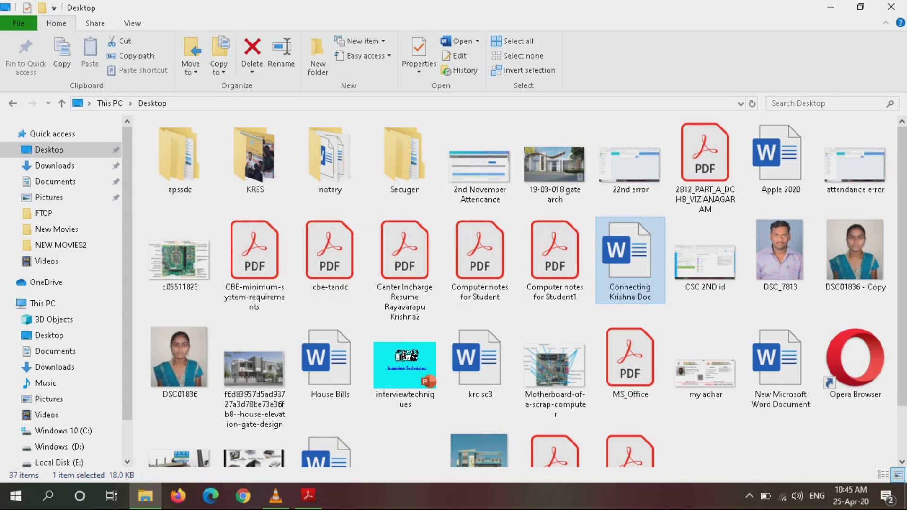
key(Return)
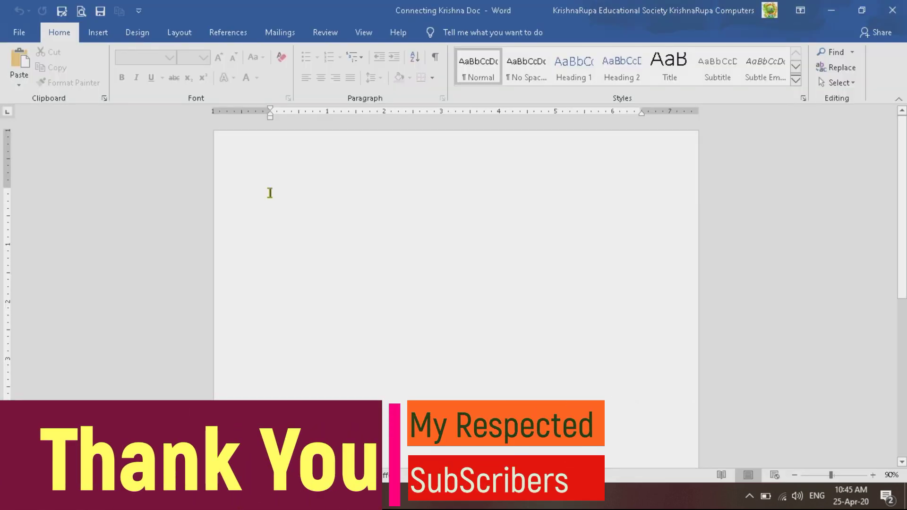
Type 'jhgjhgjhgjhgj hghjhgjhg' into the document and bring up its File Info page
text(jhgjhgjhgjhgj )
text(hghjhgjhg)
click(19, 32)
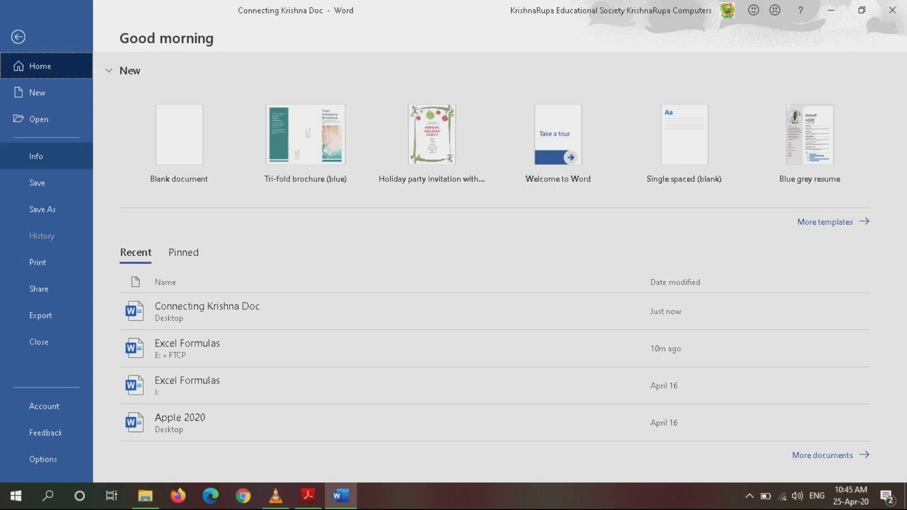
click(36, 155)
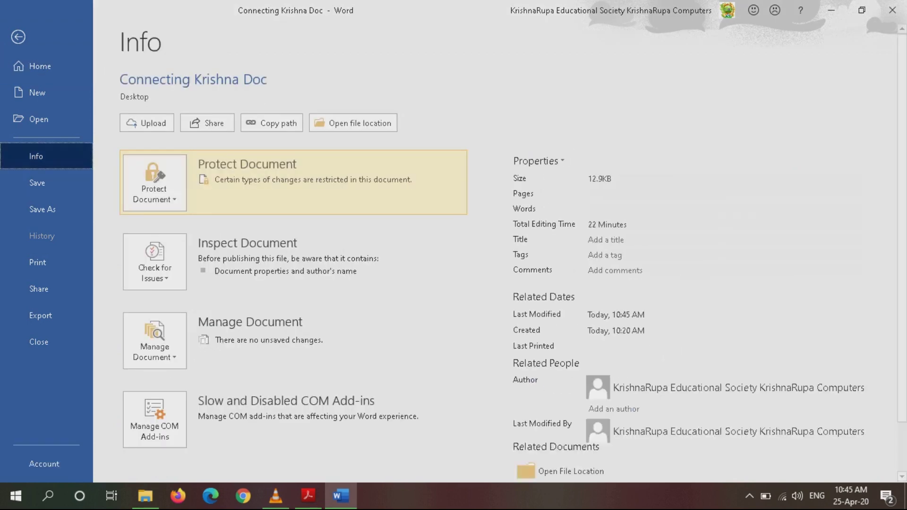
Stop the document's protection from Restrict Editing by entering its password
click(154, 186)
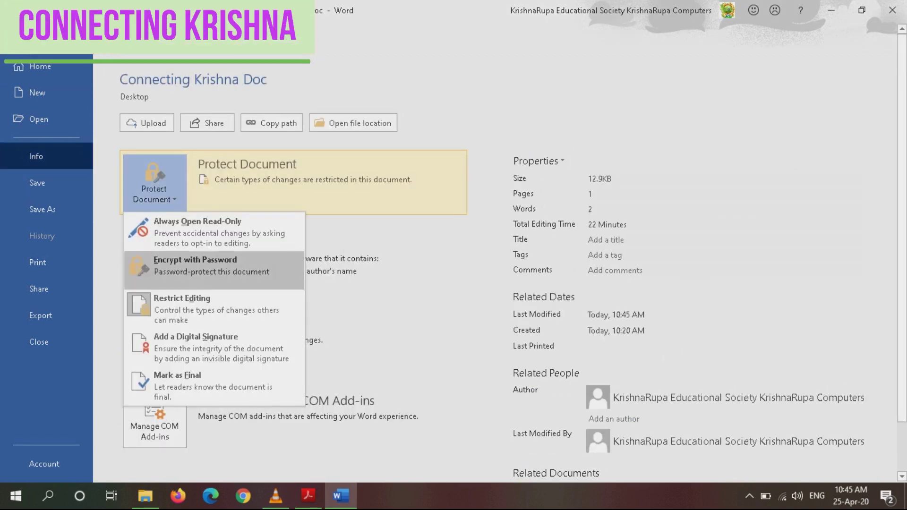
click(199, 307)
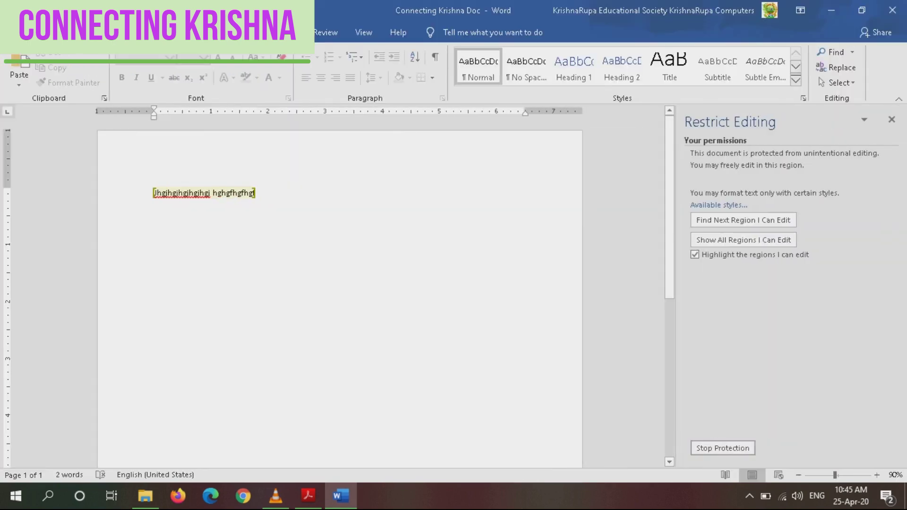
click(722, 448)
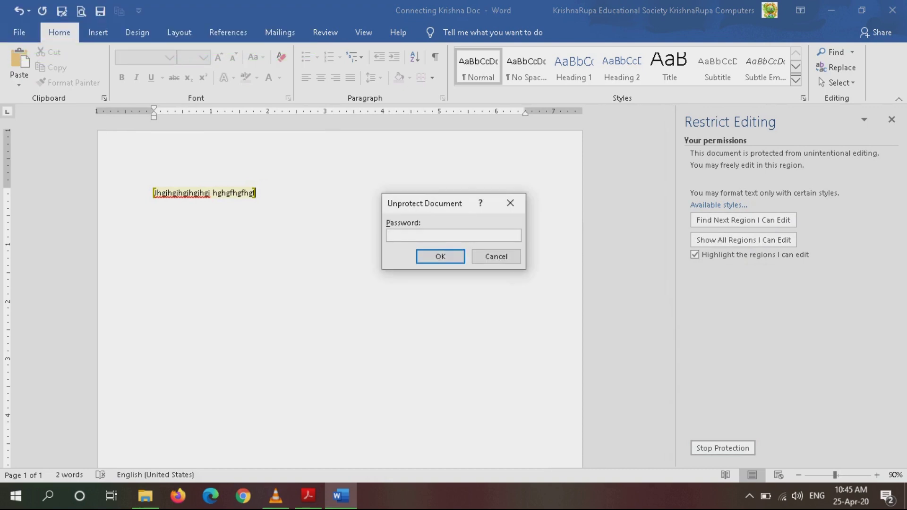
key(Return)
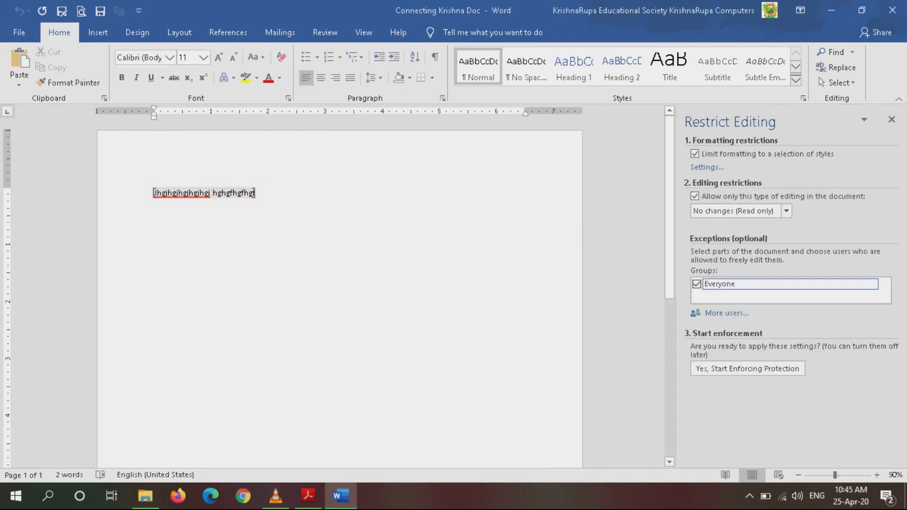
Clear both the formatting and editing restrictions, confirm removing exceptions, and close the pane
click(695, 154)
click(694, 196)
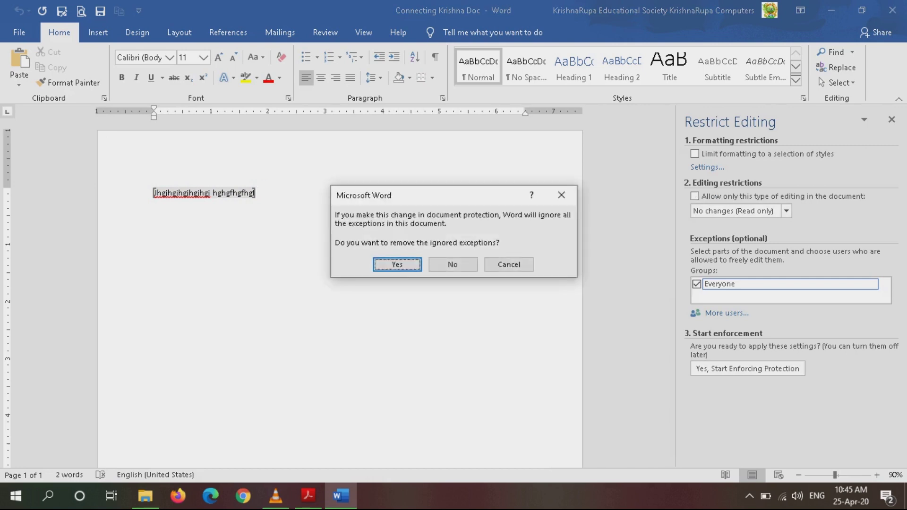
click(452, 264)
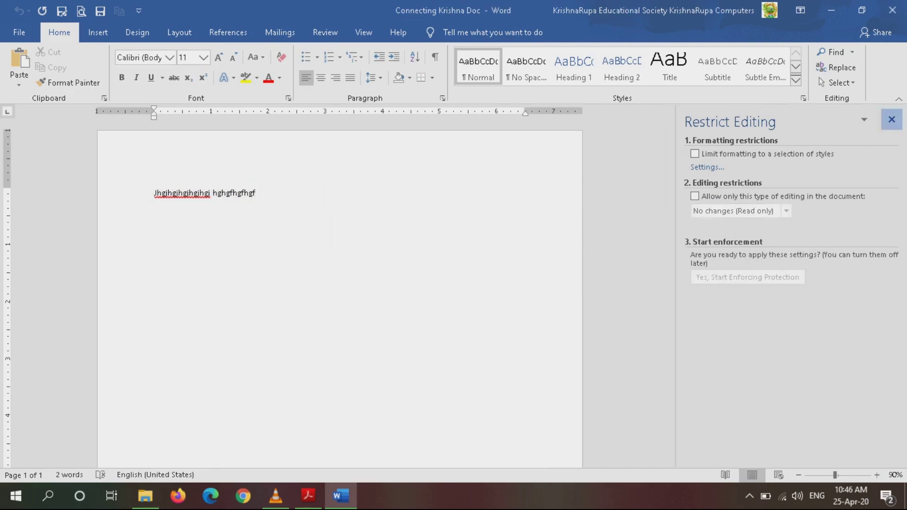
click(892, 119)
Select all the document's text and delete it
key(ctrl+a)
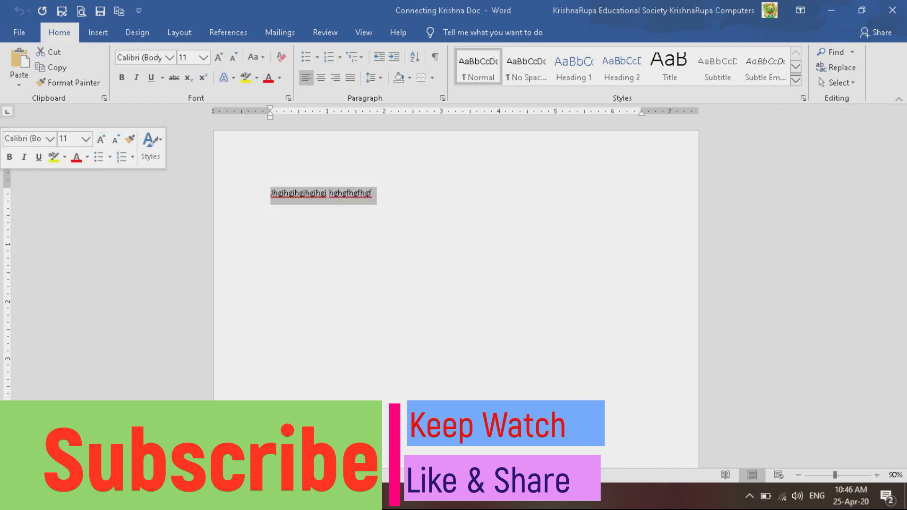
key(Delete)
click(19, 32)
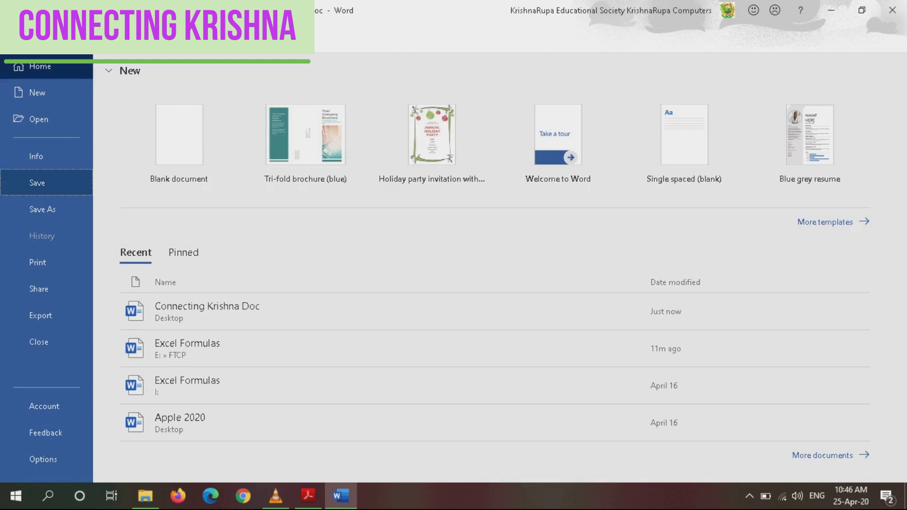
Go back to the empty document, then reopen the File pages with Alt+F
key(Escape)
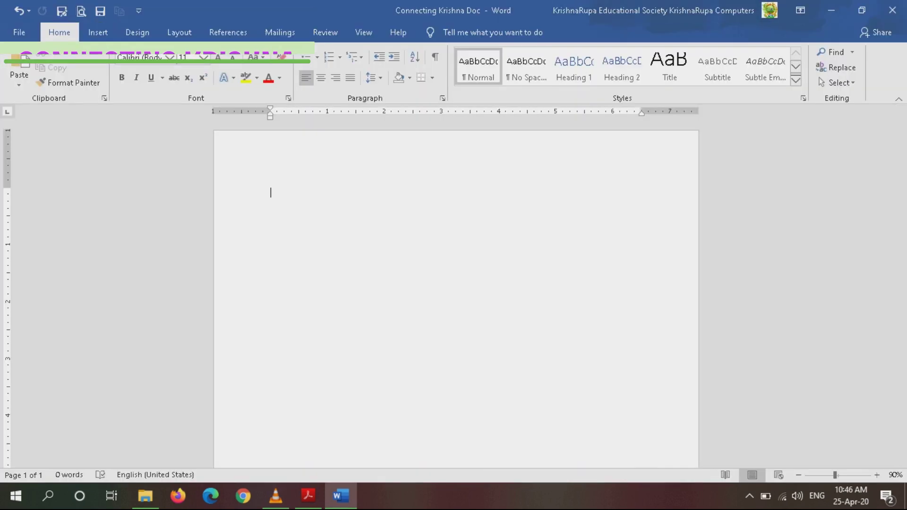
key(alt+f)
key(Down)
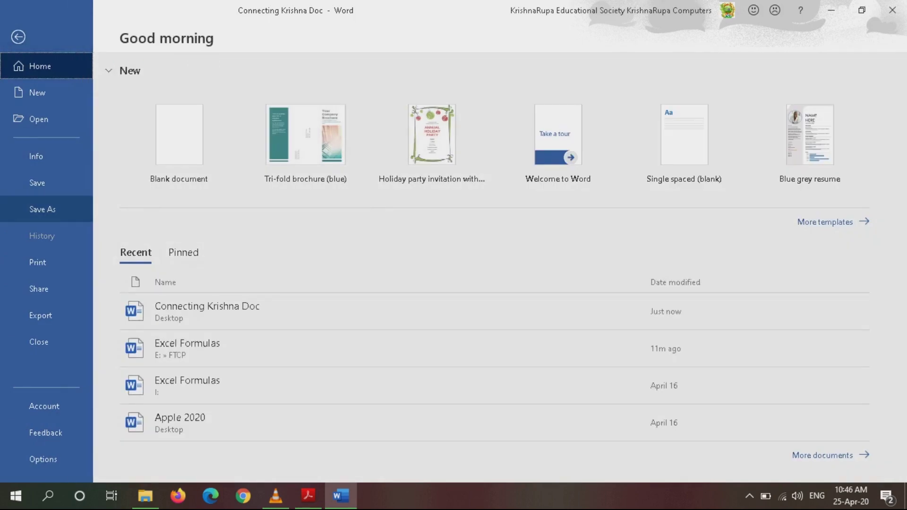
Move from the Save As page to the Print page
key(Return)
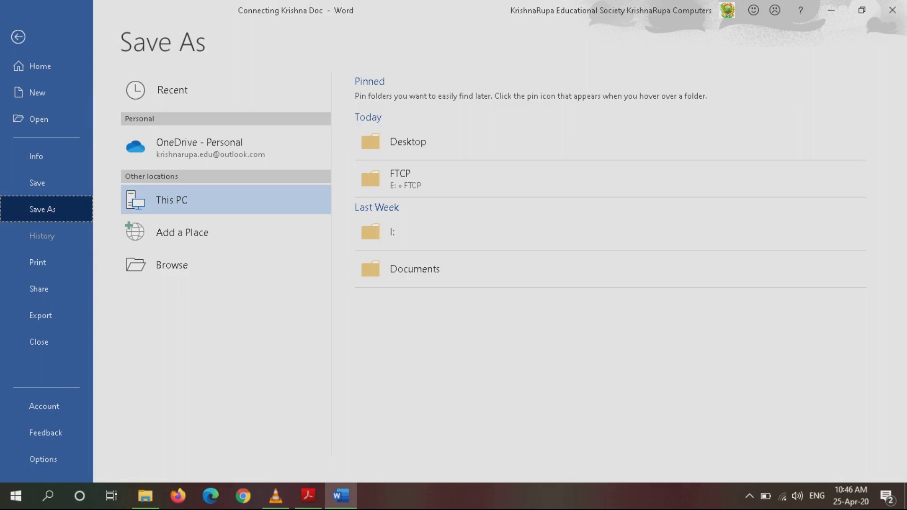
key(Down)
key(Down)
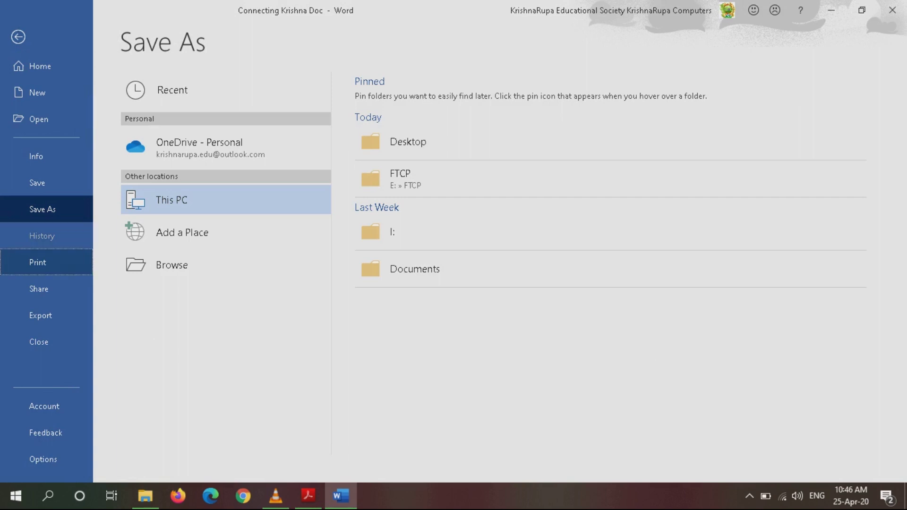
key(Return)
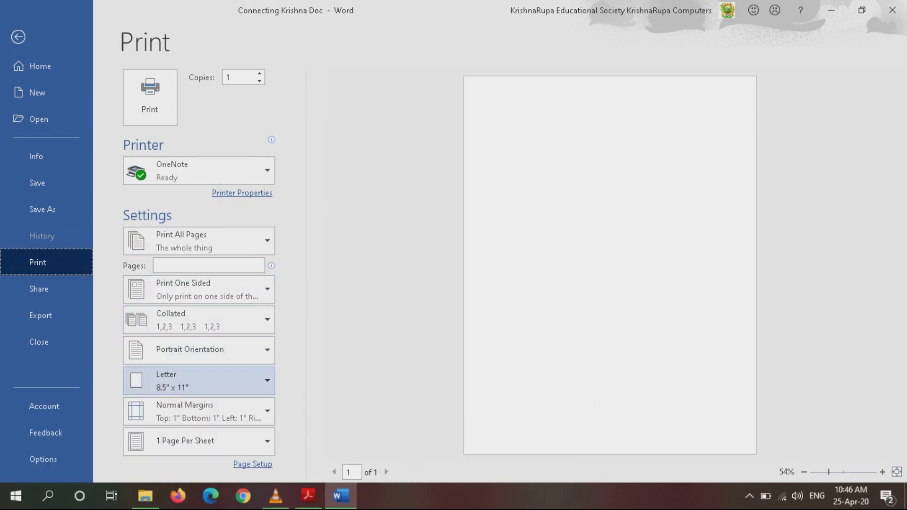
Review the orientation and margin choices, keeping Portrait and Normal margins
click(198, 350)
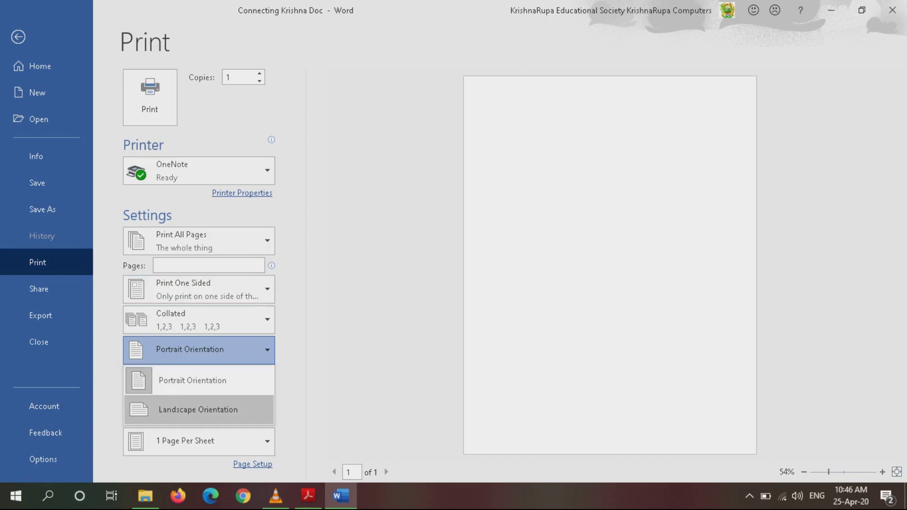
key(Escape)
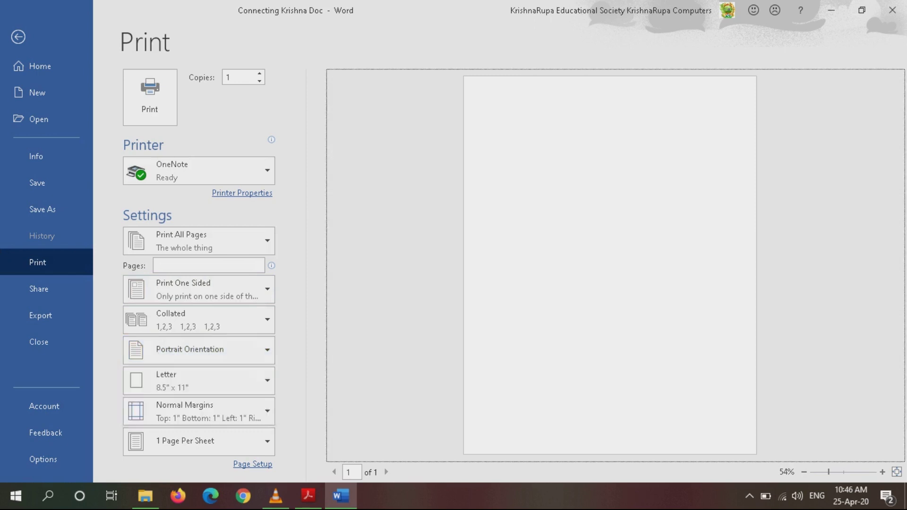
click(198, 411)
click(198, 411)
Review the printer list and OneNote printer properties, keeping OneNote as the printer
click(609, 264)
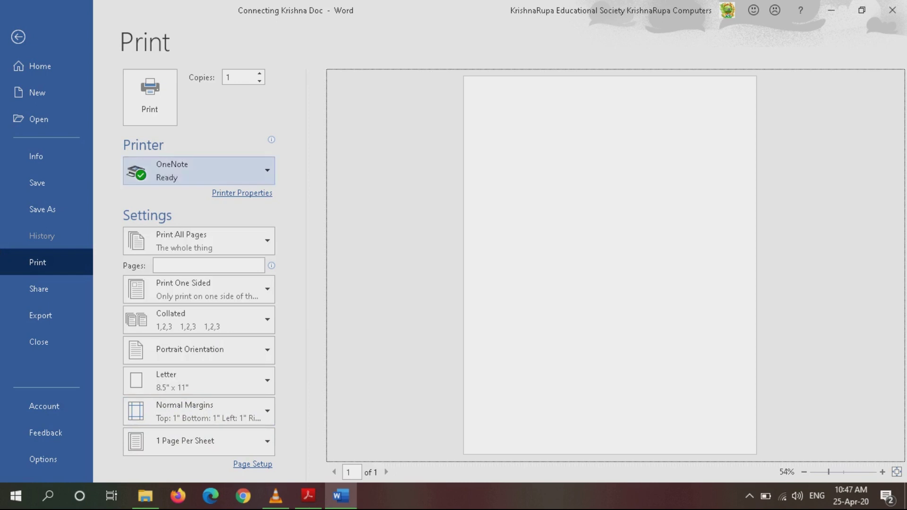
key(Return)
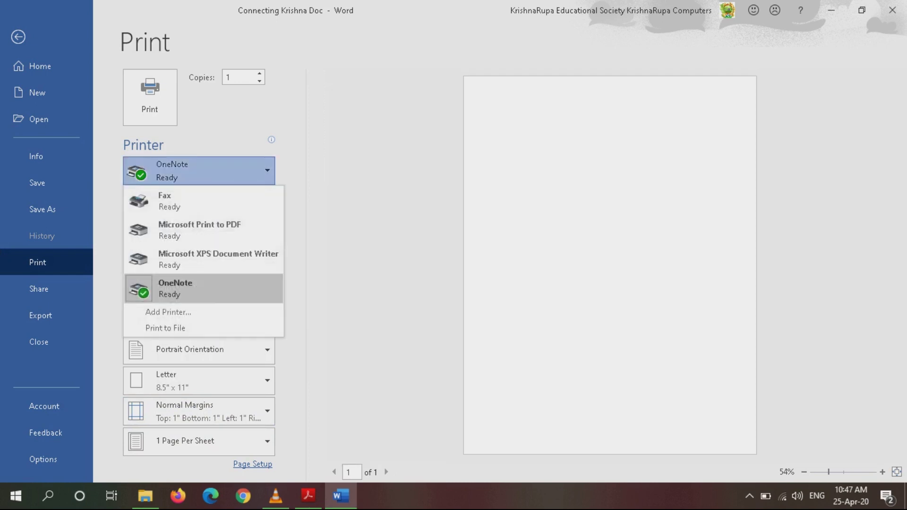
key(Escape)
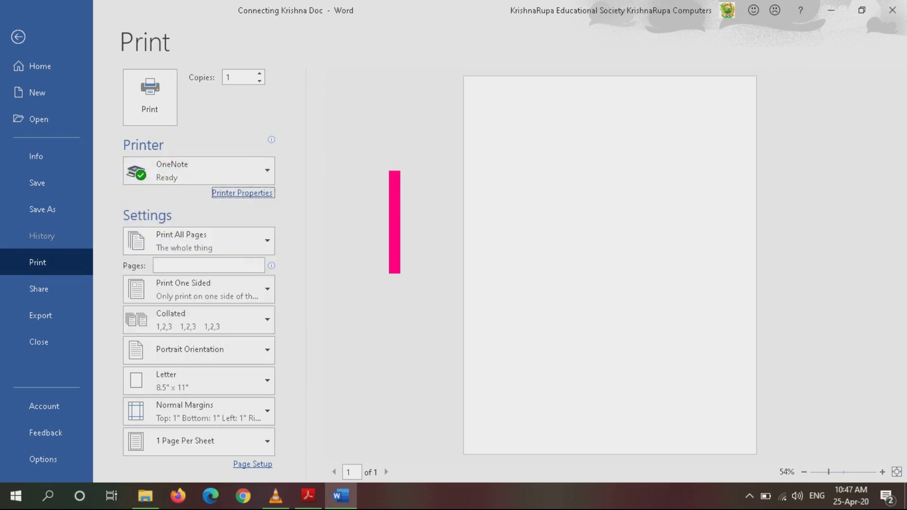
key(Tab)
key(Return)
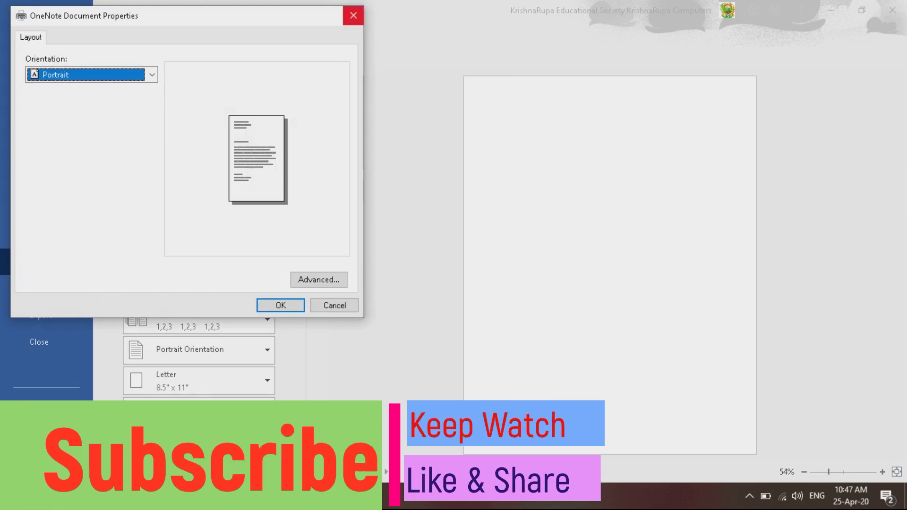
key(Escape)
key(Down)
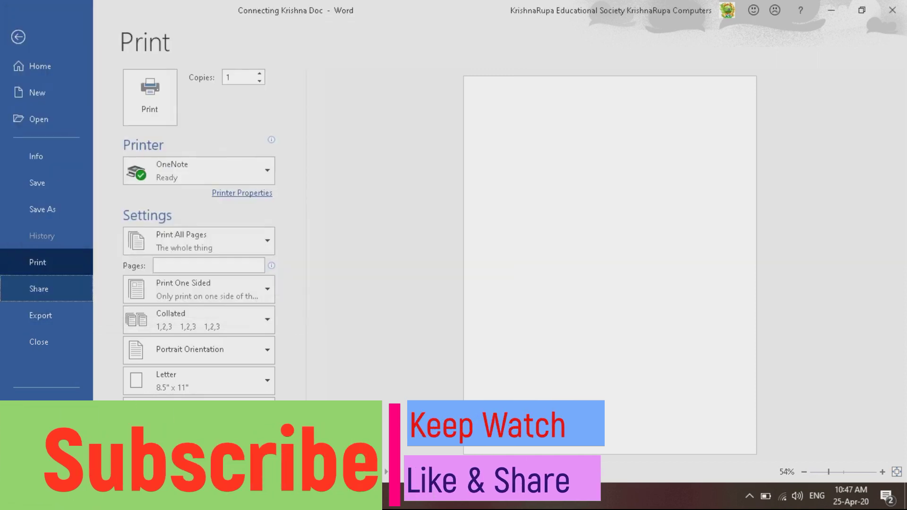
key(Return)
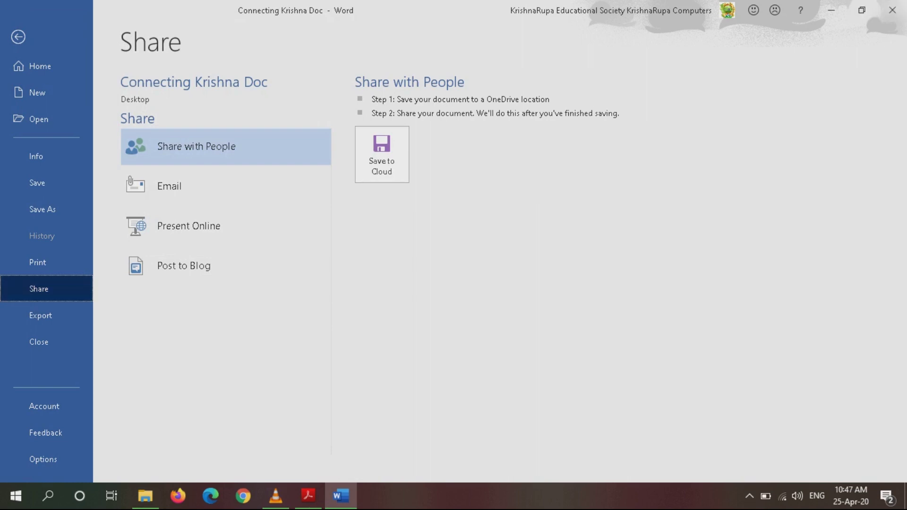
Use Export > Create PDF/XPS Document to open Publish as PDF or XPS for Connecting Krishna Doc
click(169, 186)
click(40, 315)
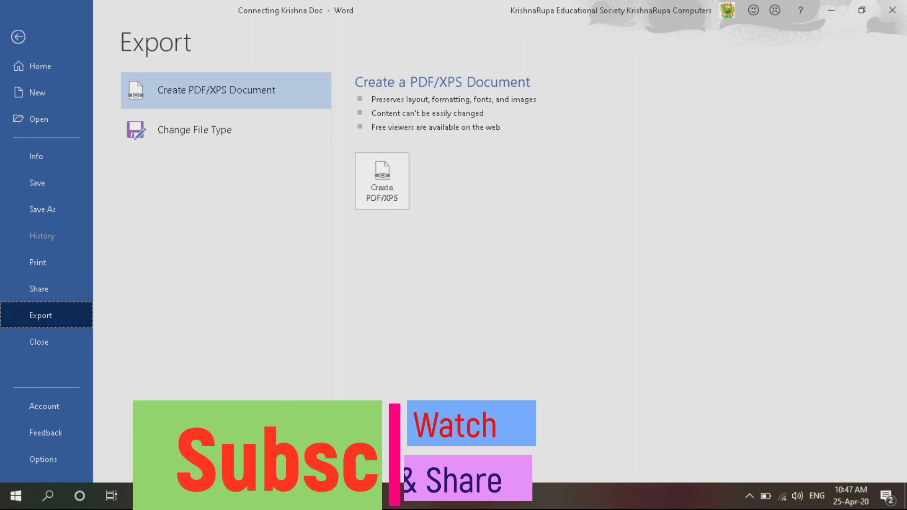
click(226, 91)
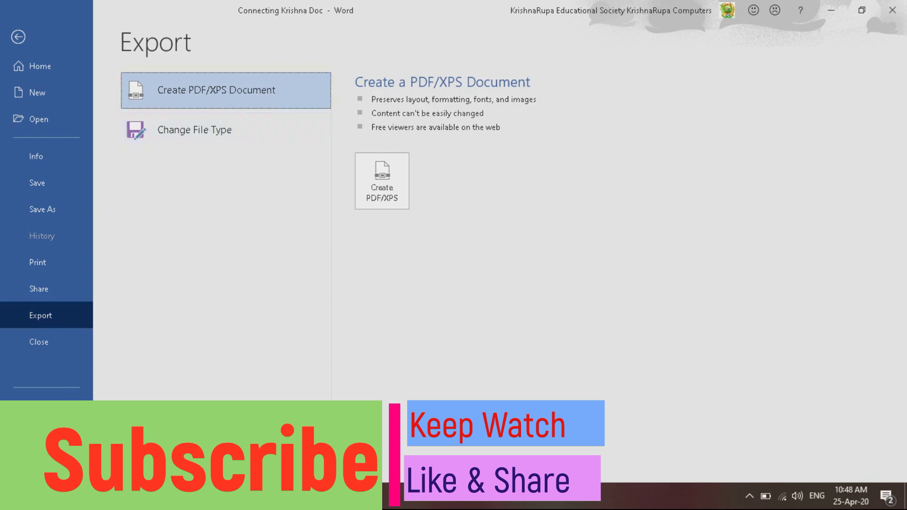
click(381, 181)
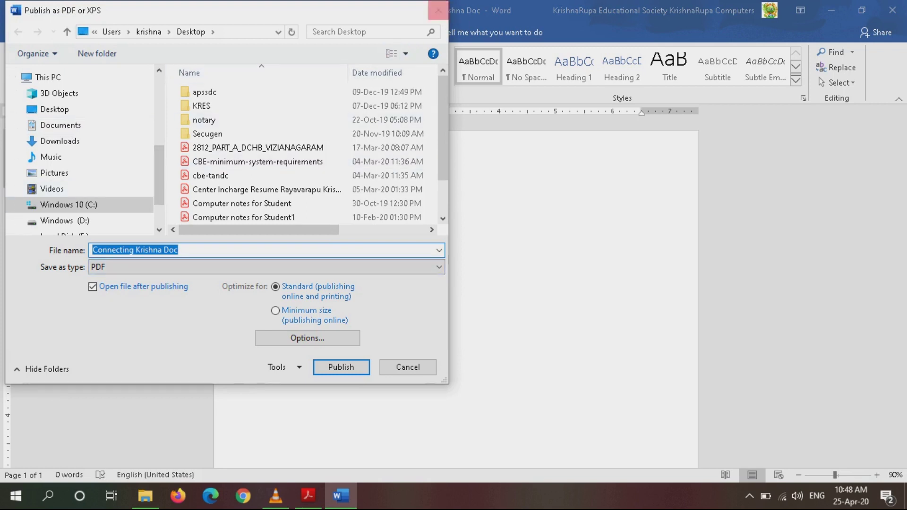
Cancel the PDF publish and browse the Export, Account and Feedback backstage pages
key(Escape)
click(16, 32)
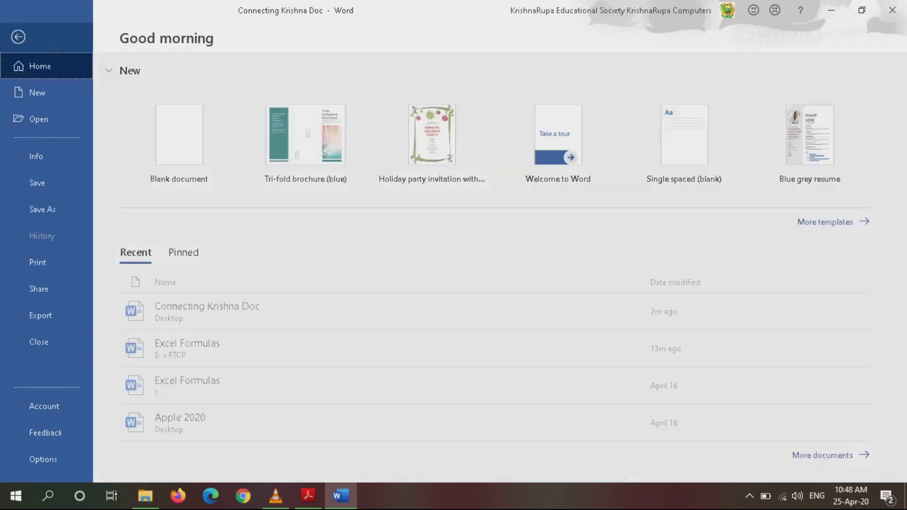
click(40, 315)
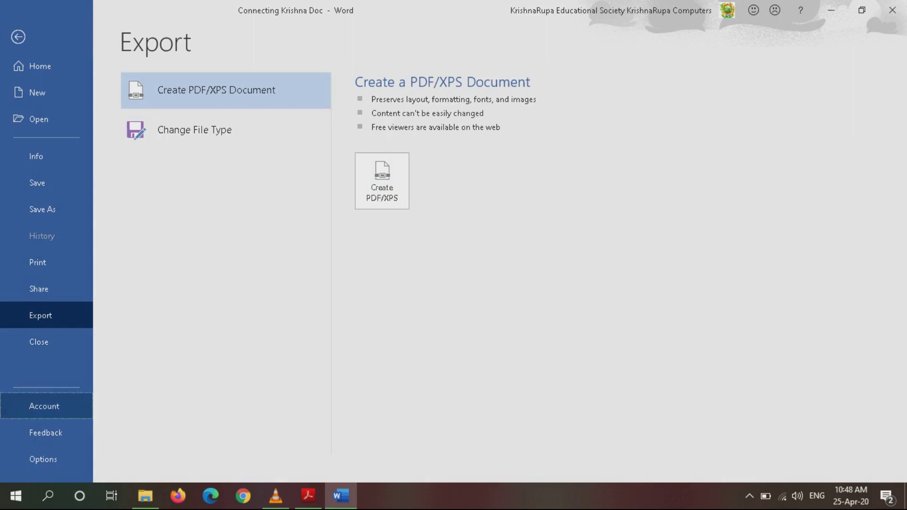
click(44, 406)
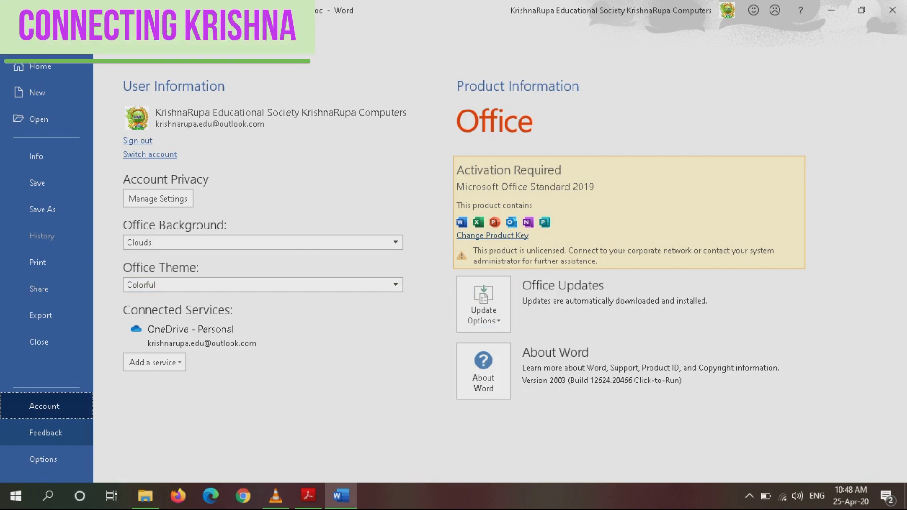
click(46, 432)
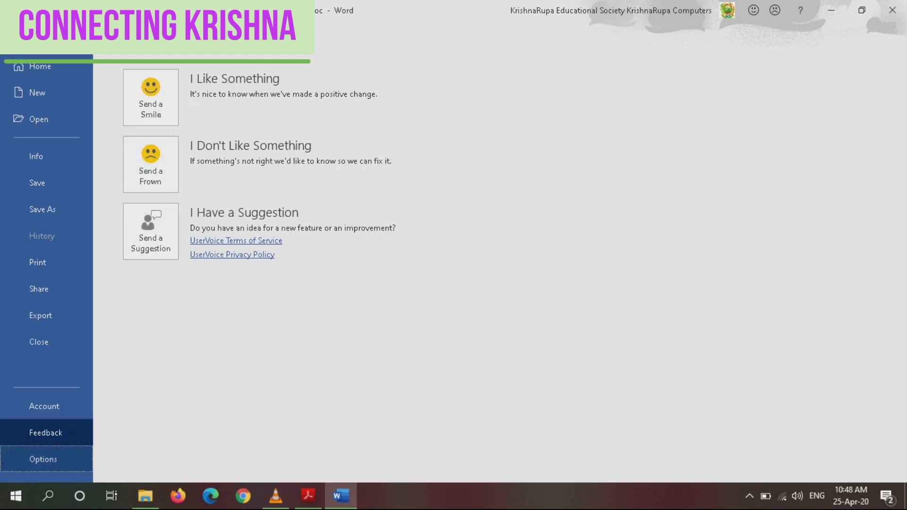
key(Escape)
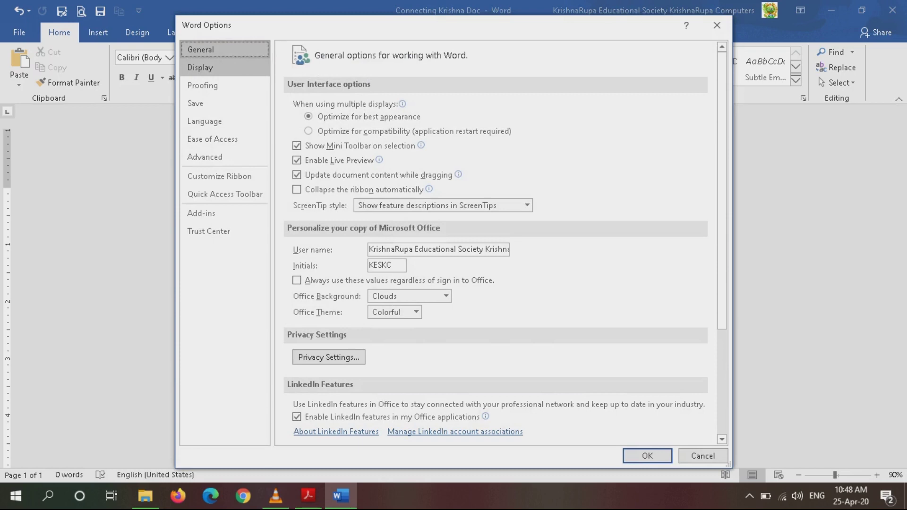
Step through Display, Proofing, Save, Language, Ease of Access and Advanced, ending on Customize Ribbon
scroll(491, 236, down, 3)
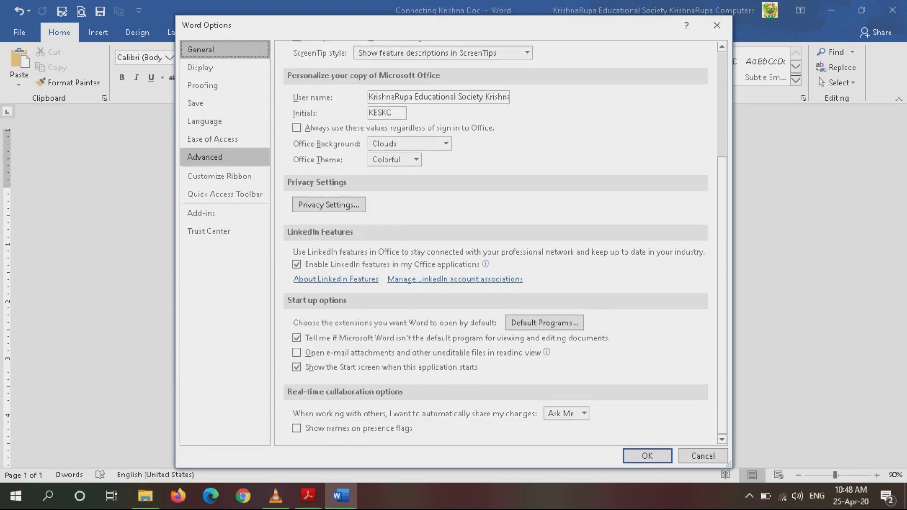
click(200, 68)
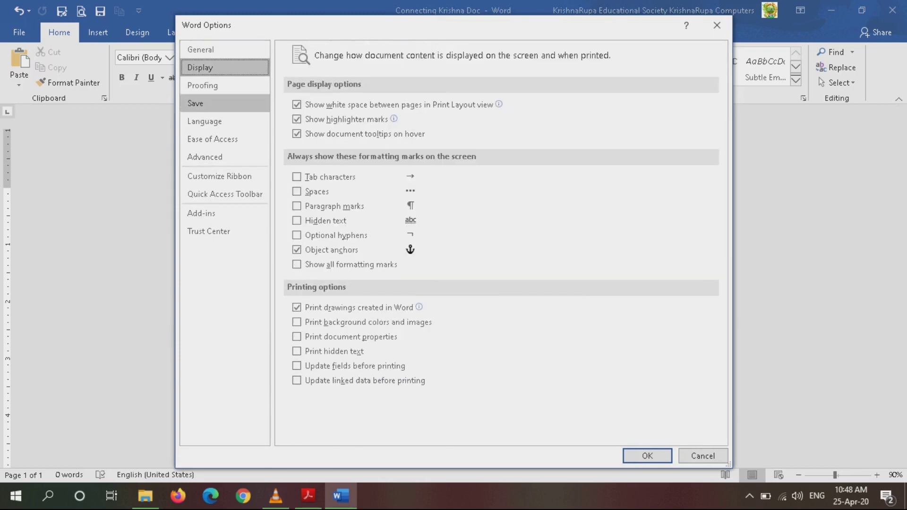
click(202, 85)
scroll(501, 244, down, 2)
scroll(500, 243, up, 2)
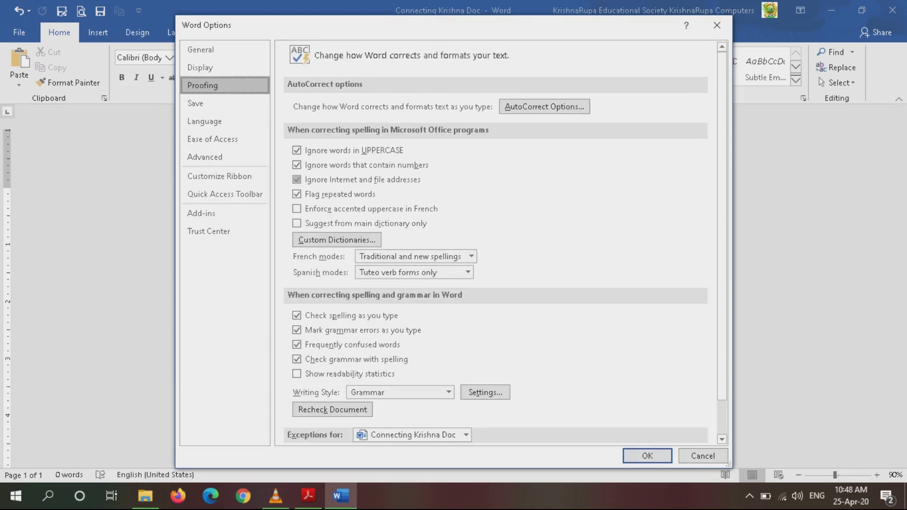
click(203, 103)
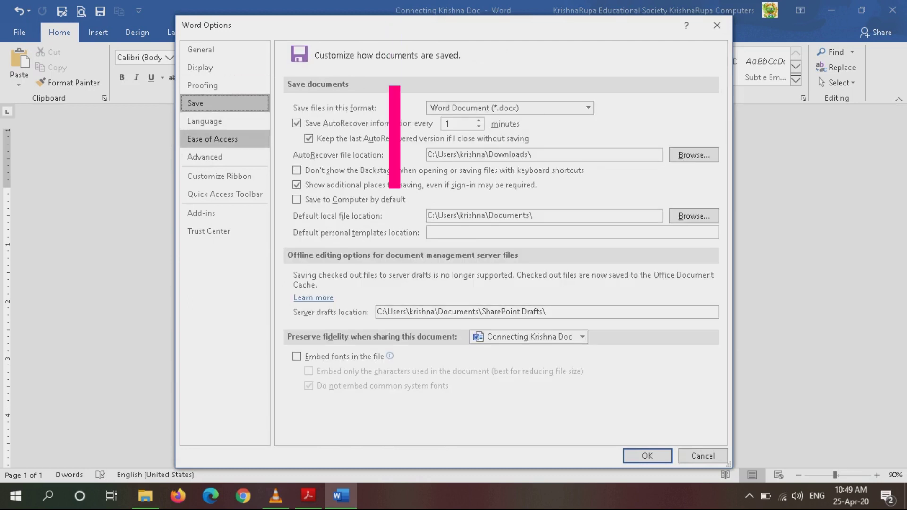
click(204, 121)
click(212, 139)
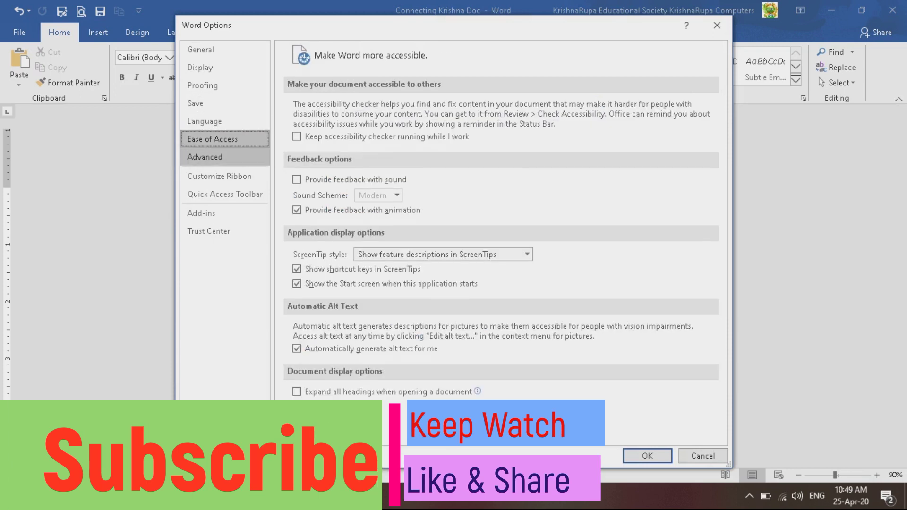
click(205, 157)
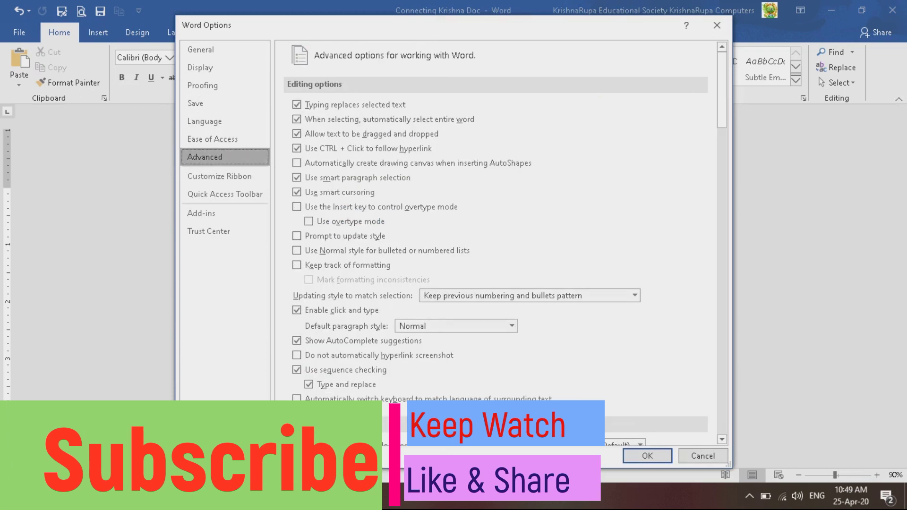
click(219, 176)
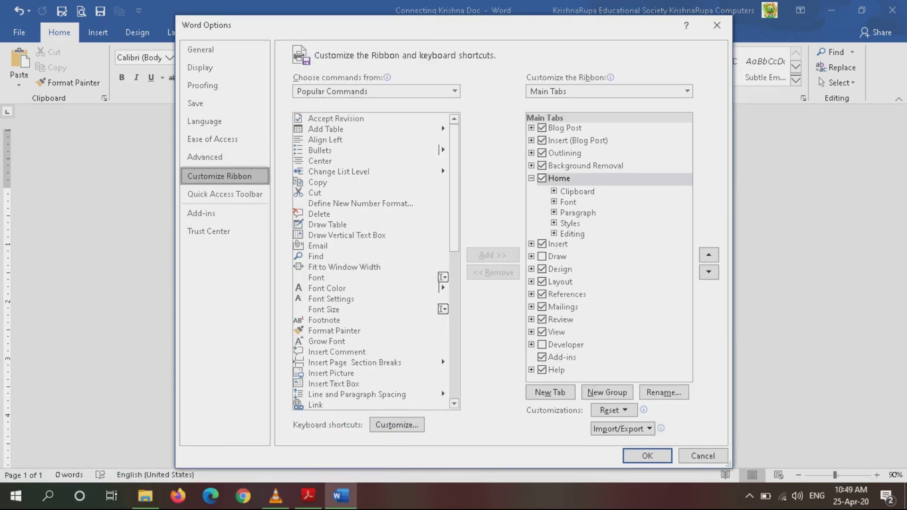
Try adding Cut to the Home tab, dismiss the custom-group warning, and select the Insert tab
click(315, 192)
click(492, 255)
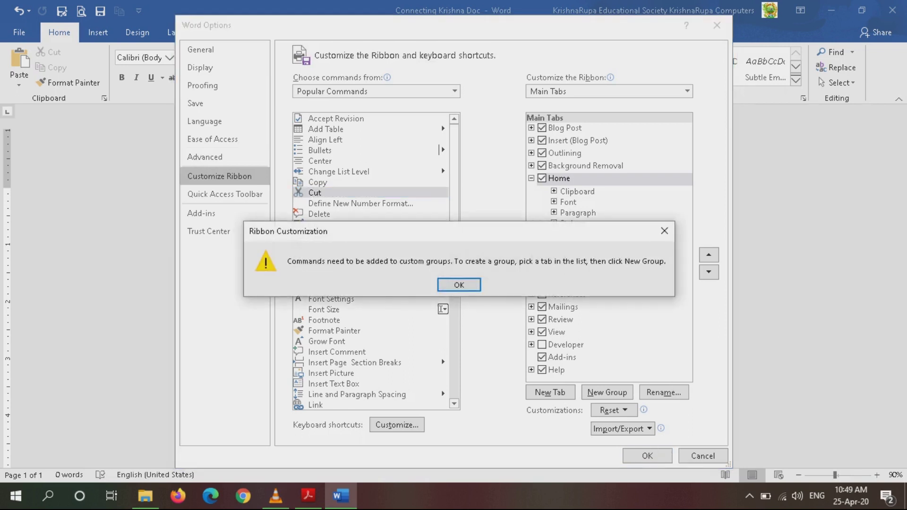
click(459, 285)
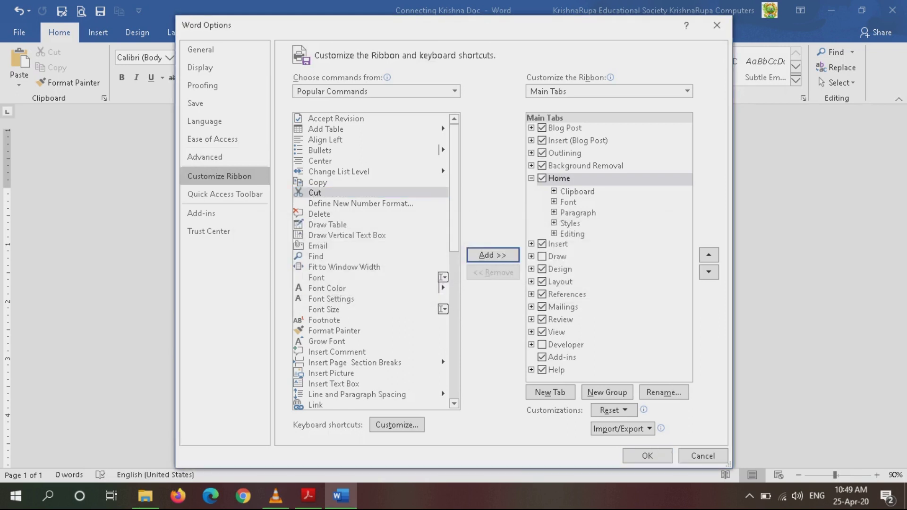
click(557, 244)
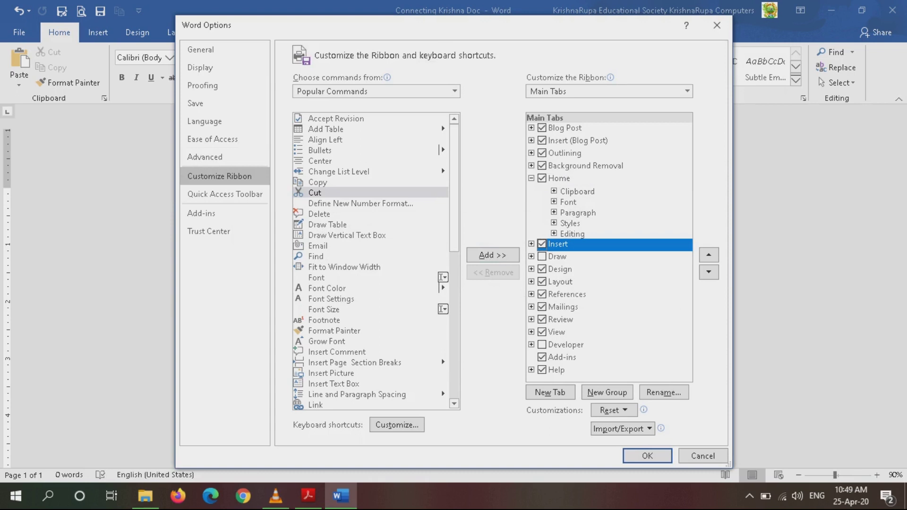
Look over the Quick Access Toolbar and Add-ins settings, then close Word Options
click(224, 193)
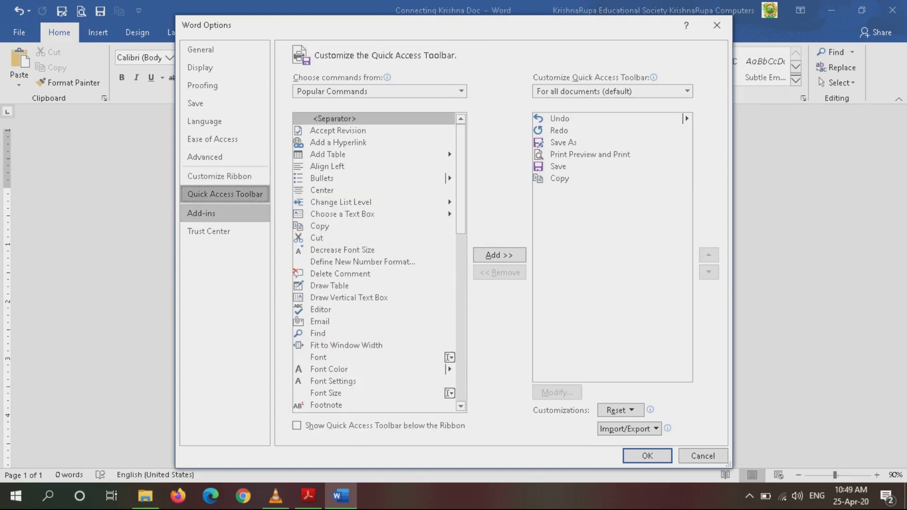
click(201, 213)
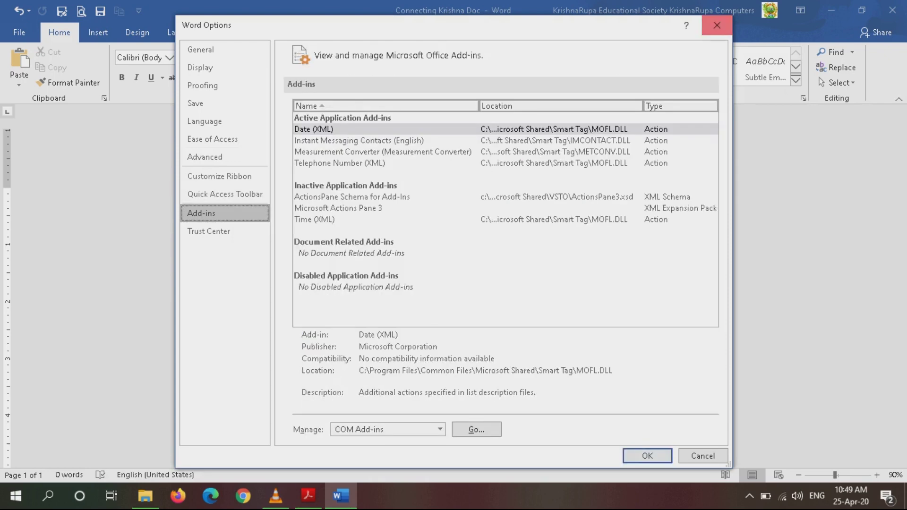
click(716, 25)
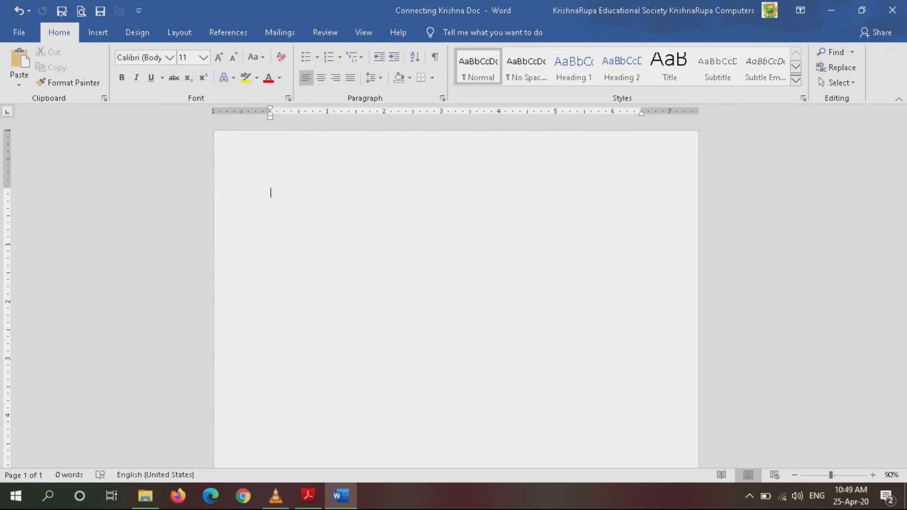
click(19, 32)
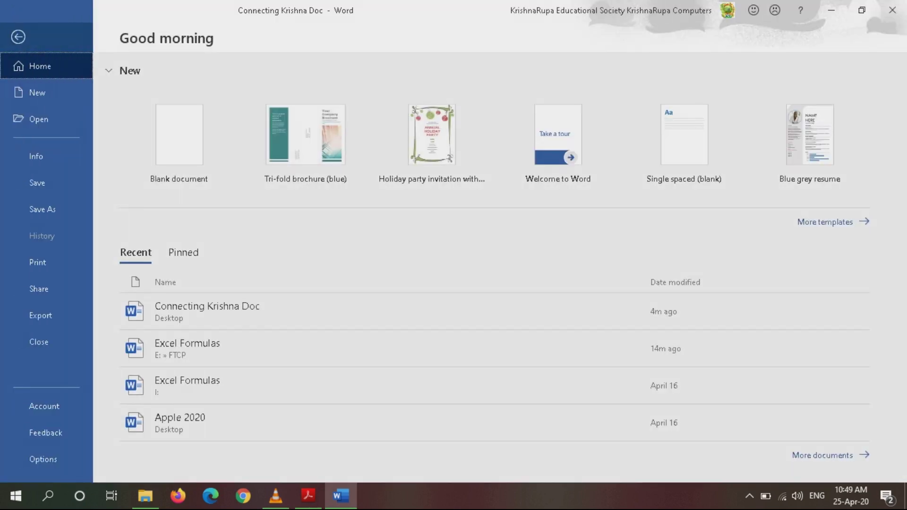
key(Escape)
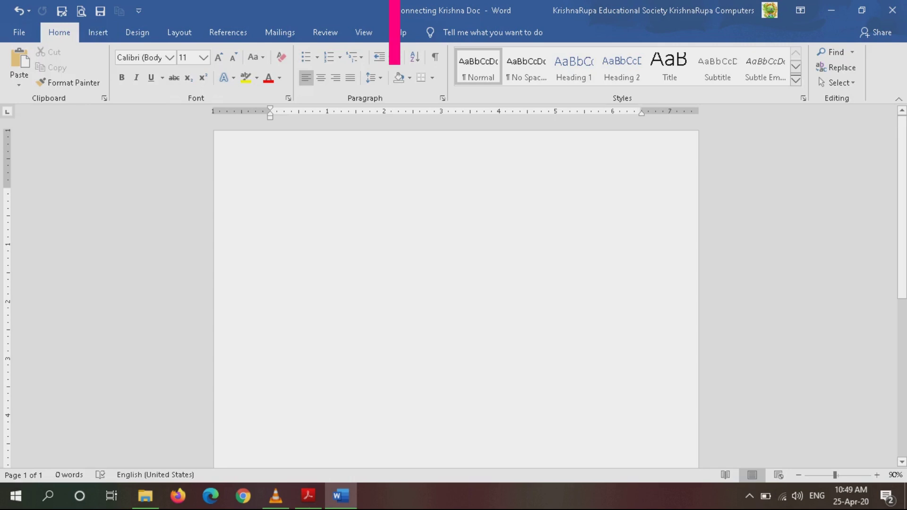
click(98, 32)
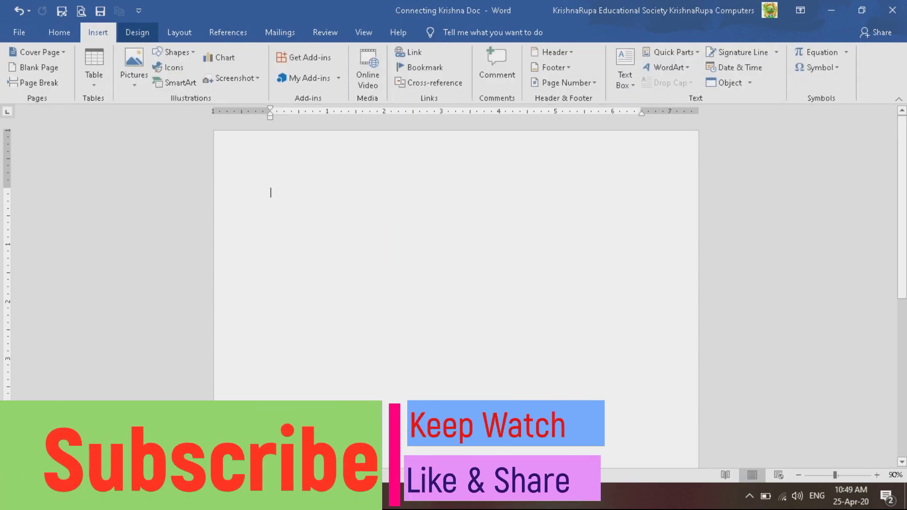
click(137, 32)
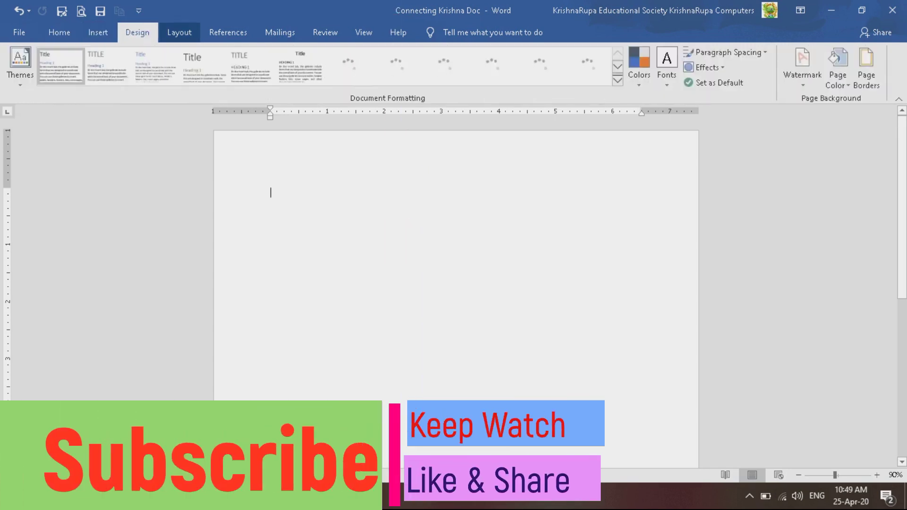
click(179, 32)
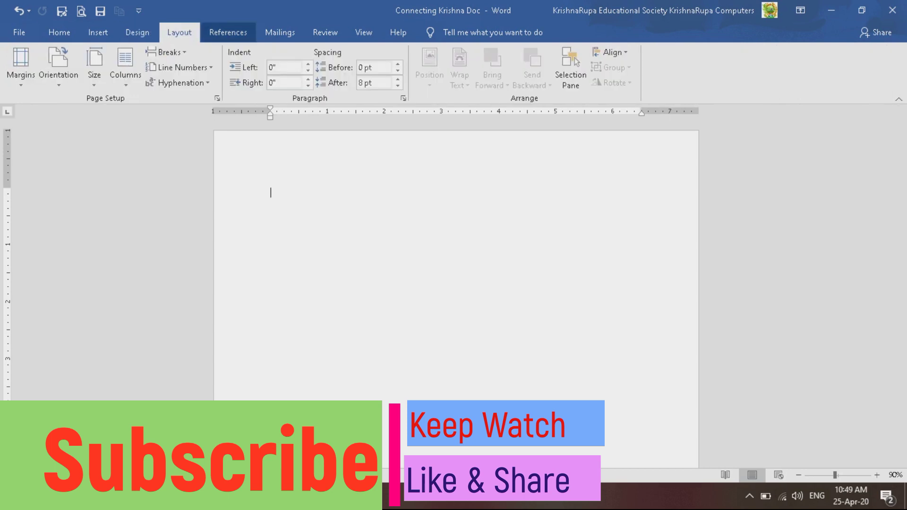
click(228, 32)
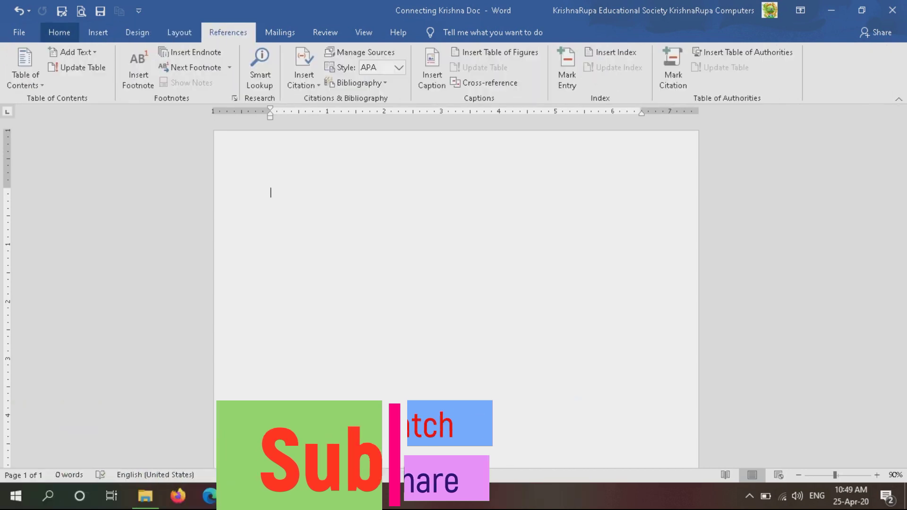
click(59, 32)
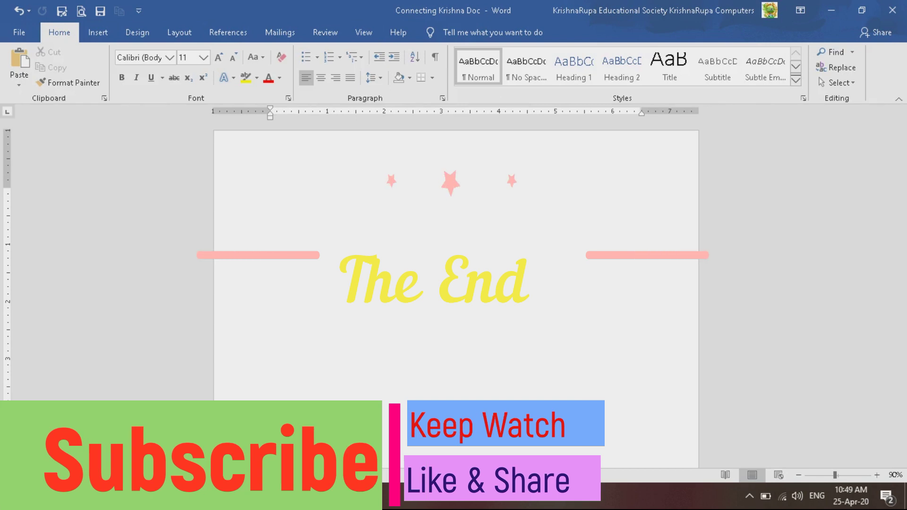
key(alt+Tab)
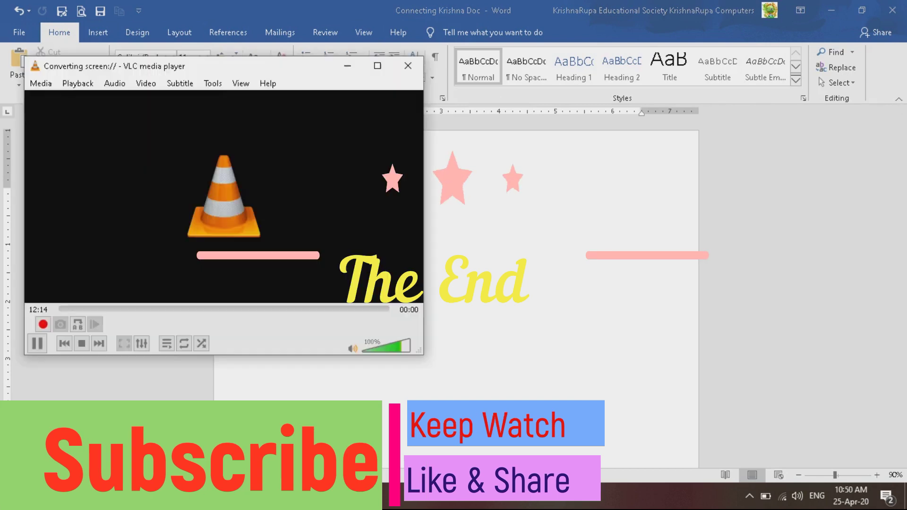